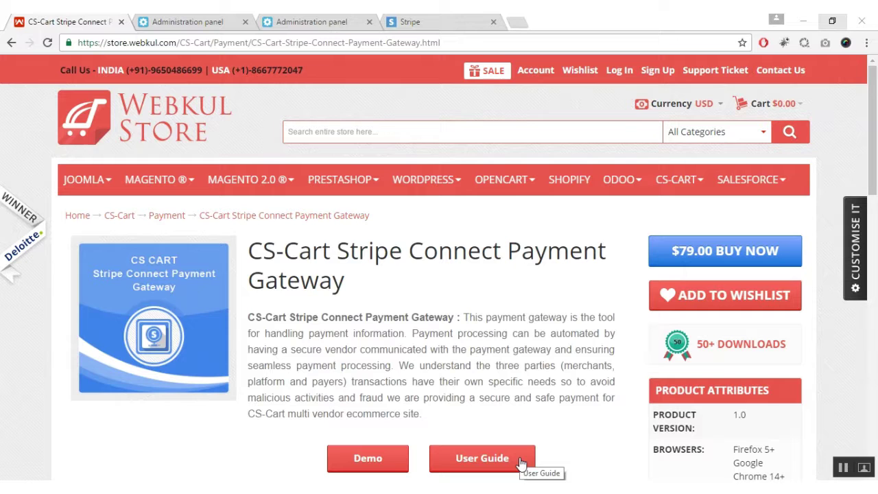
Step: Switch to the CS-Cart administration panel and open the add-ons management page
click(223, 25)
mouse_move(322, 92)
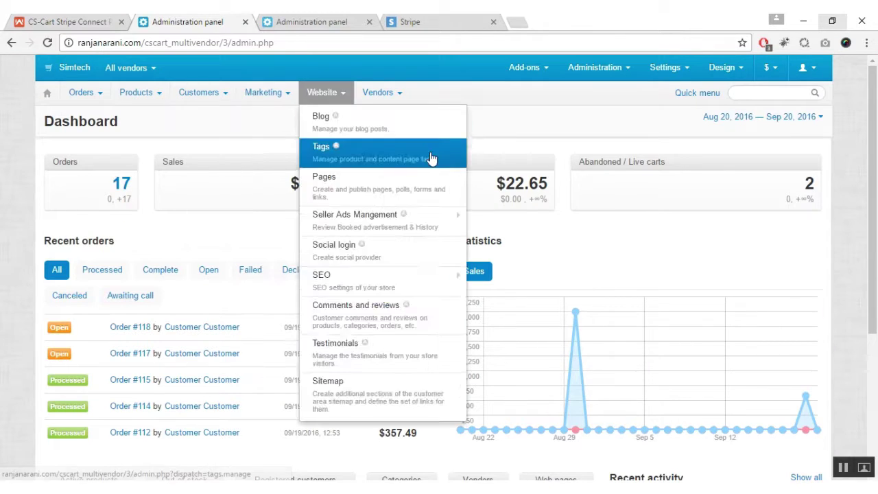
mouse_move(520, 74)
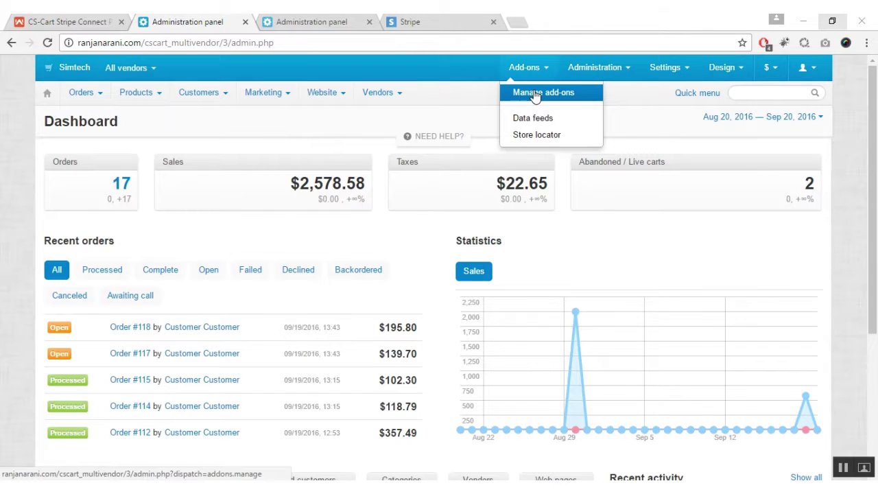
click(537, 94)
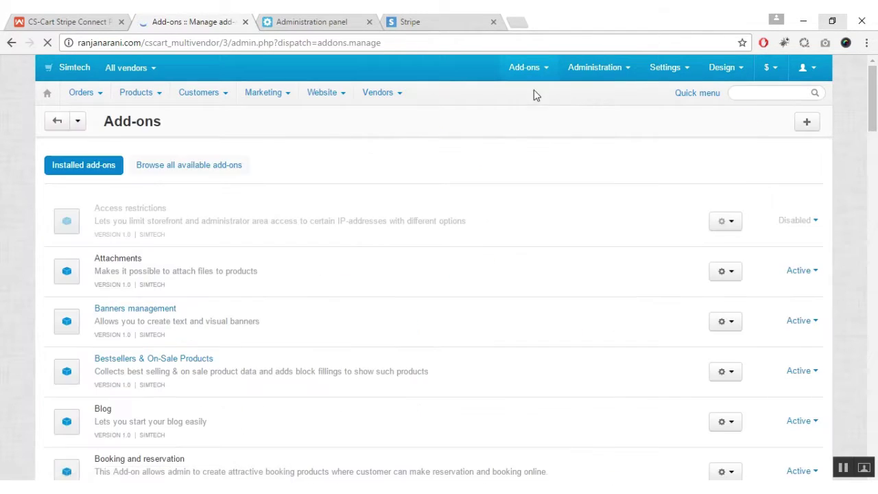
Step: Upload and install the Cs_cart_Stripe_Connect_payment_gateway ZIP archive from the local Stripe connect folder
click(806, 124)
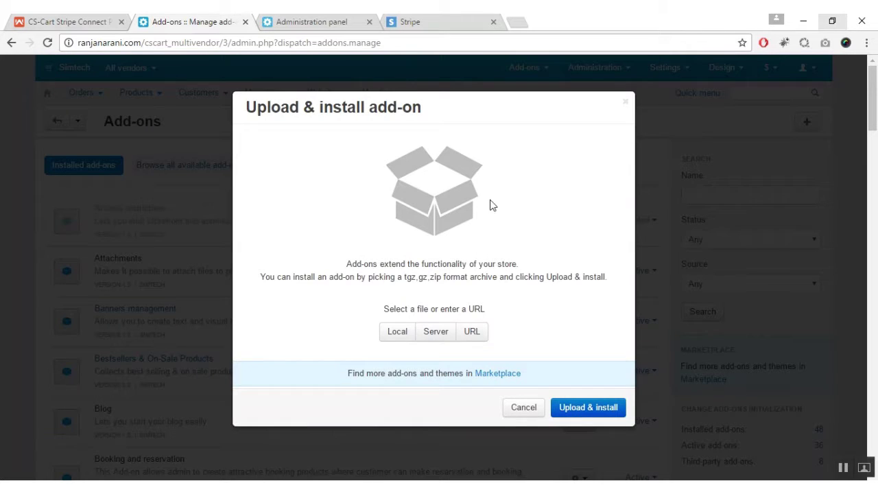
click(398, 334)
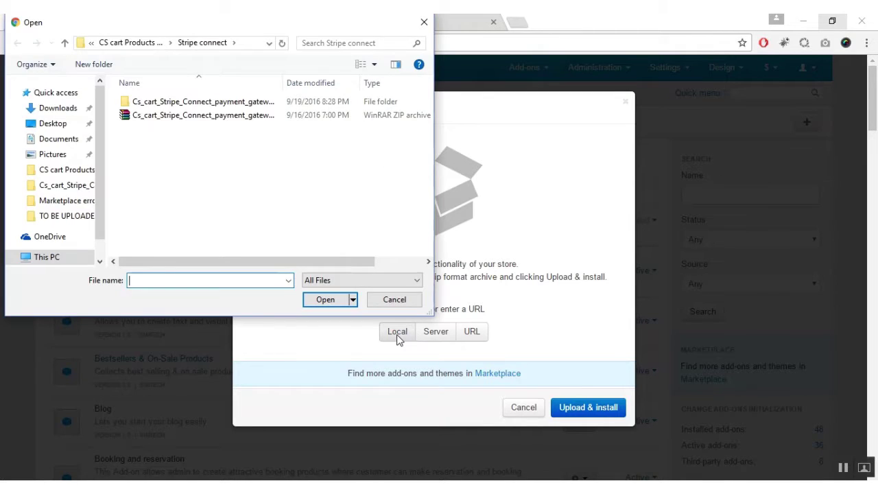
double_click(221, 122)
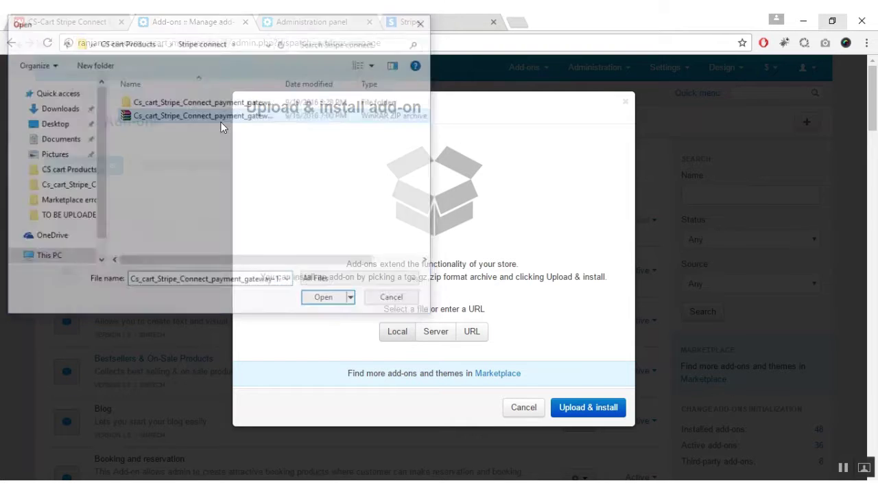
click(588, 408)
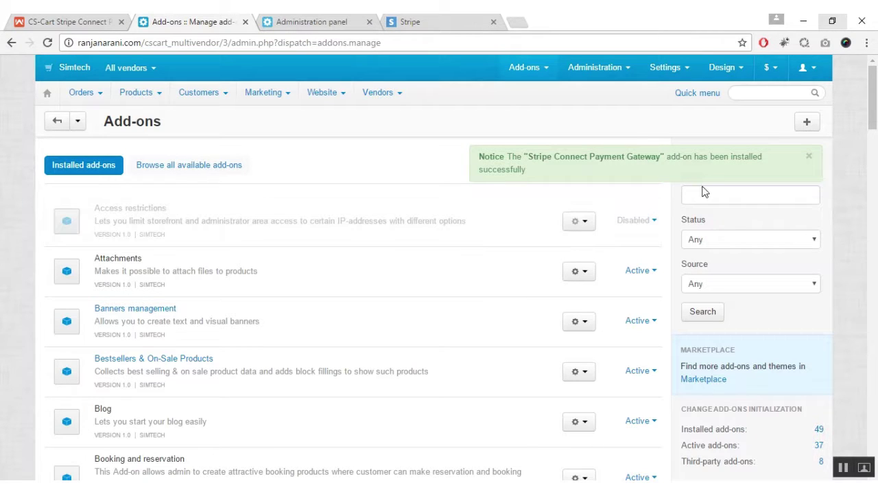
Step: Search the installed add-ons for "strip" and open the Stripe Connect Payment Gateway settings
click(810, 163)
click(779, 199)
text(strip)
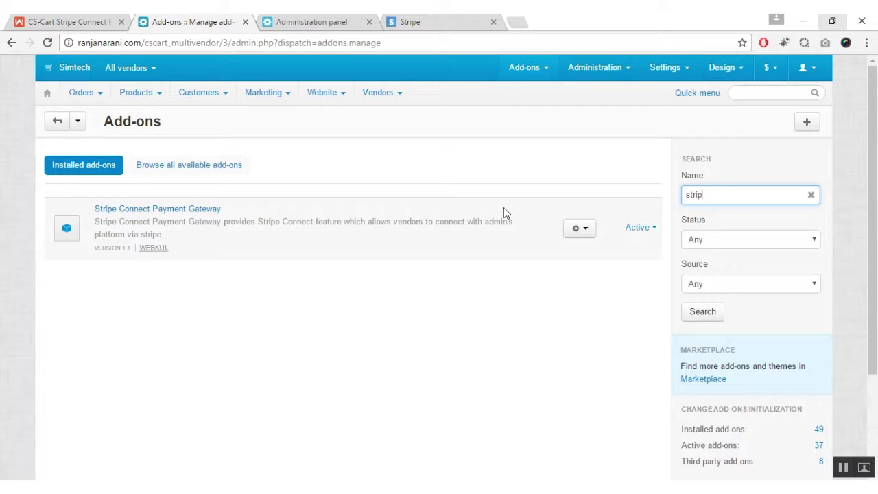
click(578, 230)
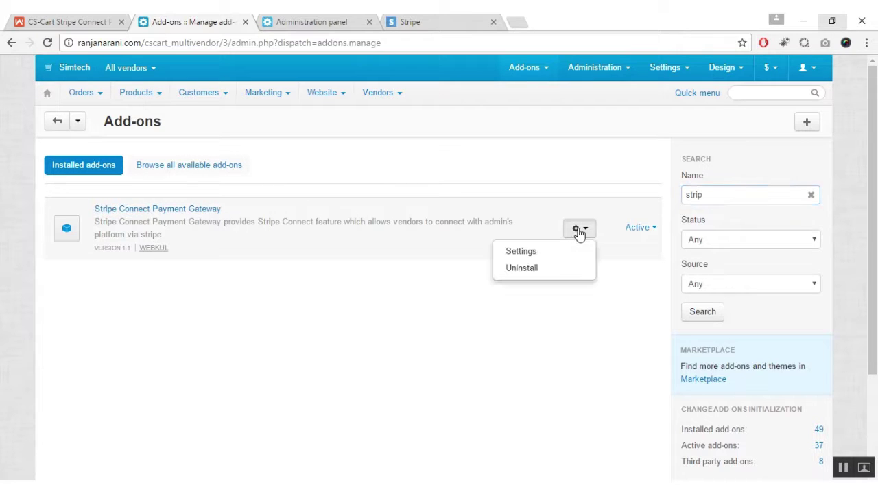
click(558, 255)
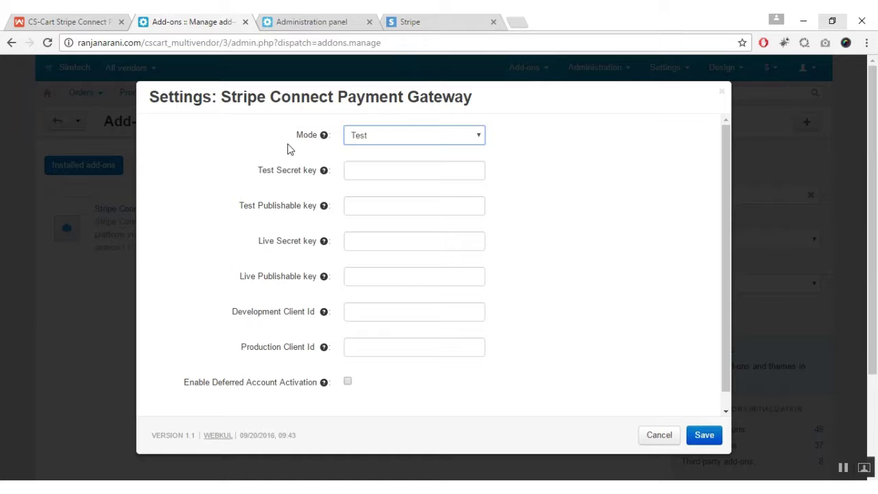
Step: Set the payment gateway's Mode to Test
drag(289, 140, 316, 142)
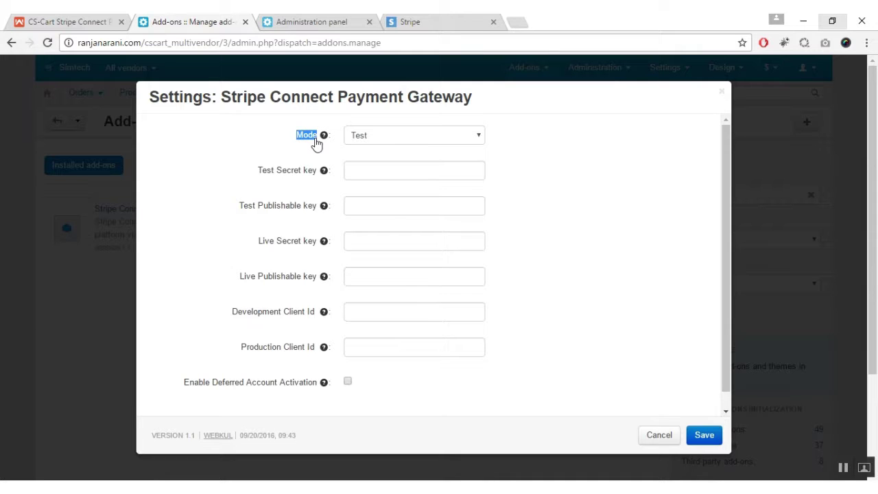
click(428, 137)
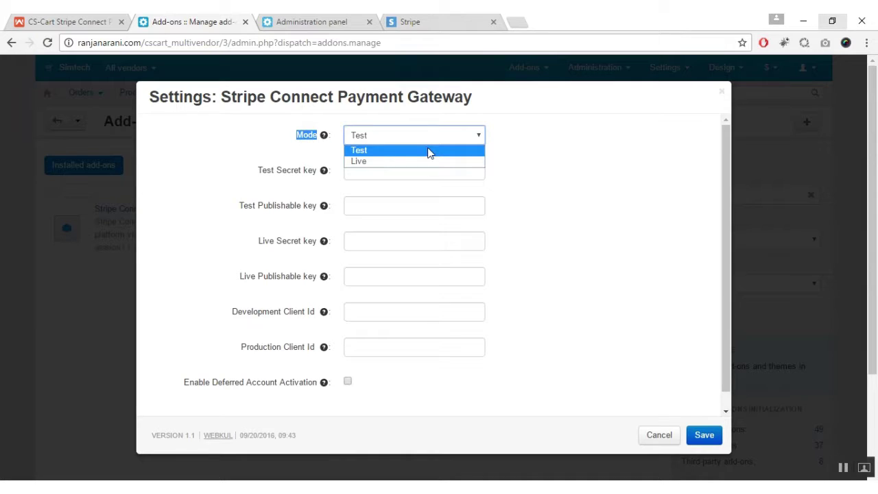
click(429, 151)
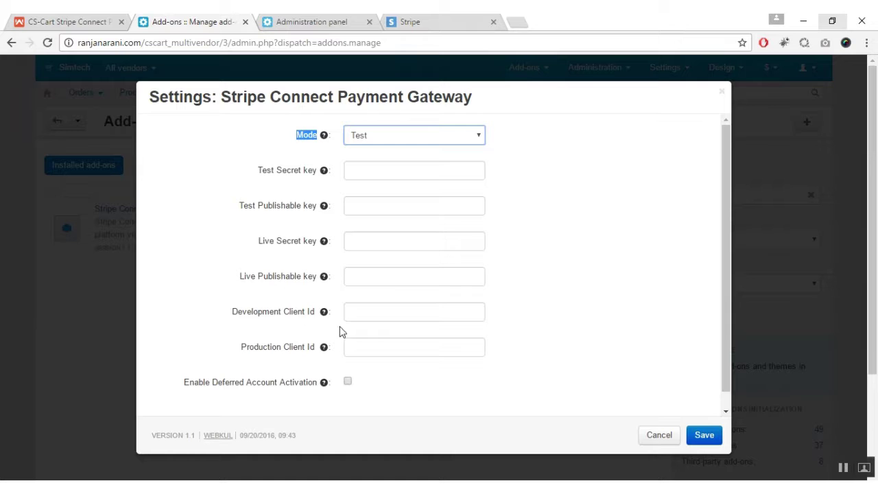
Step: Switch to the Stripe website and sign in with the account e-mail and password
click(461, 23)
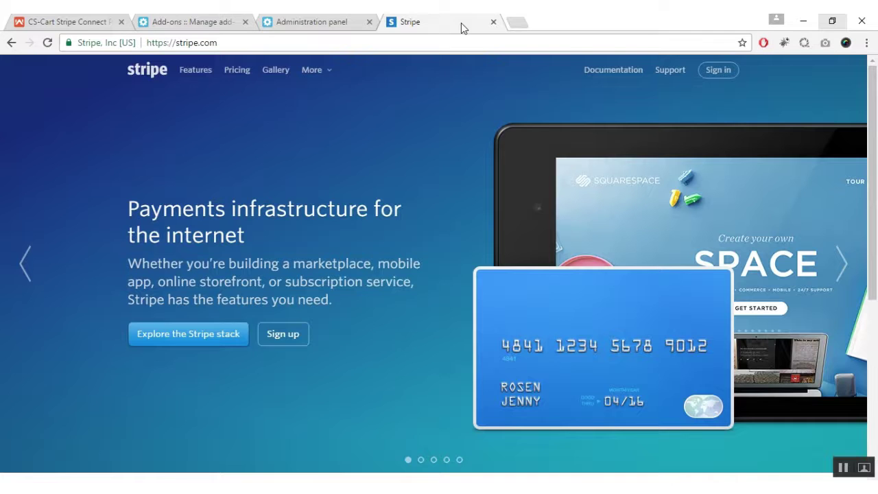
click(725, 73)
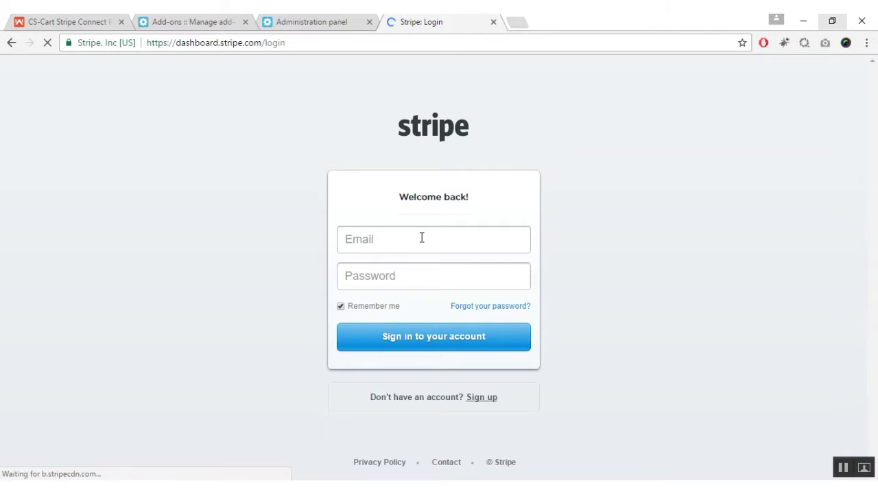
click(422, 238)
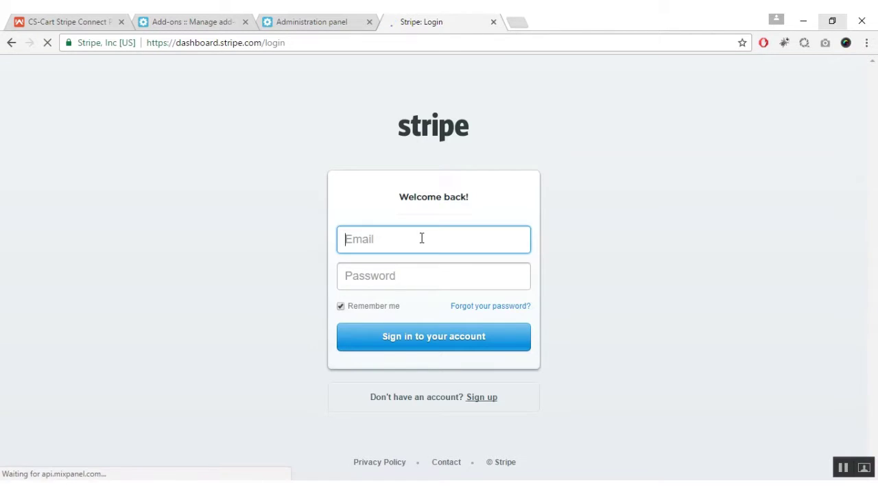
text(demo)
key(Down)
key(Down)
key(Return)
key(Tab)
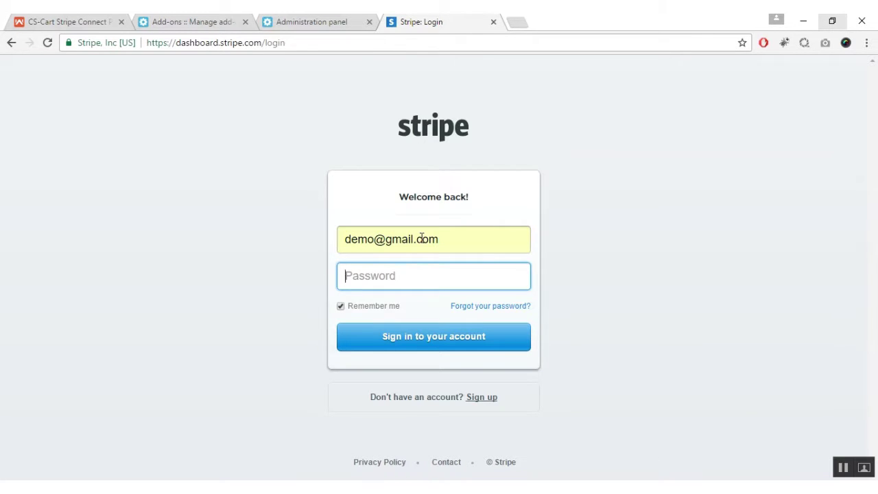
key(ctrl+v)
click(479, 343)
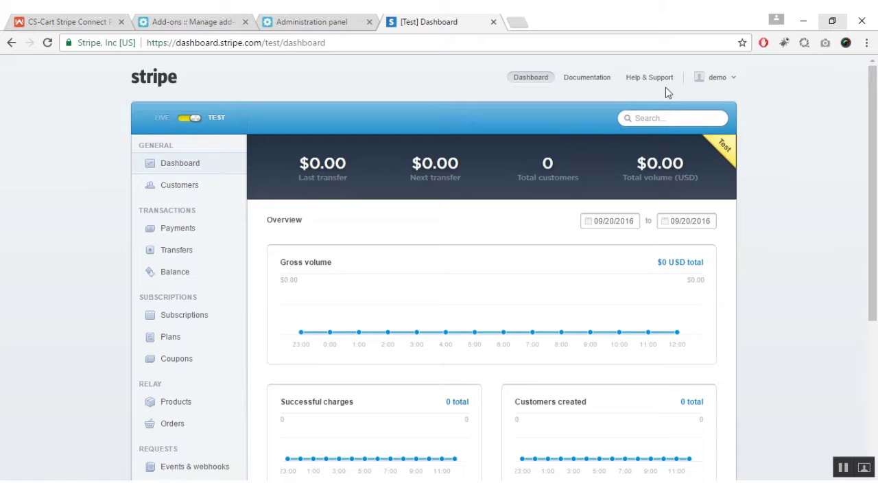
click(723, 78)
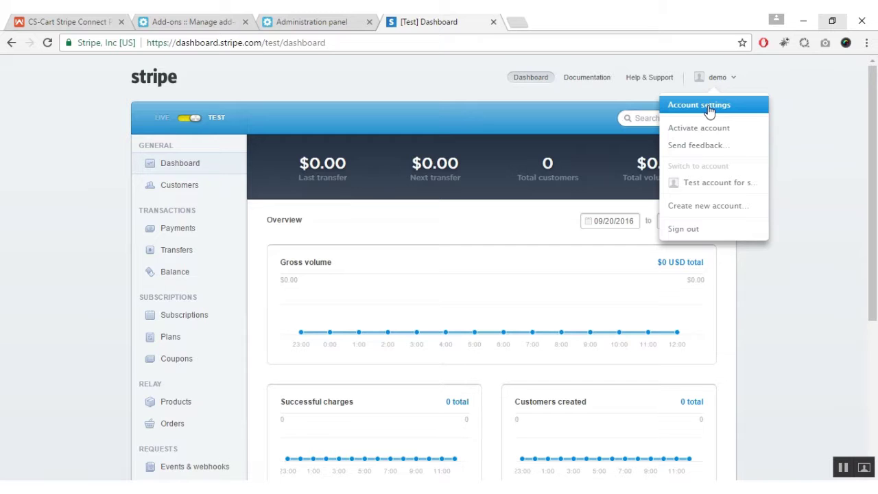
click(711, 108)
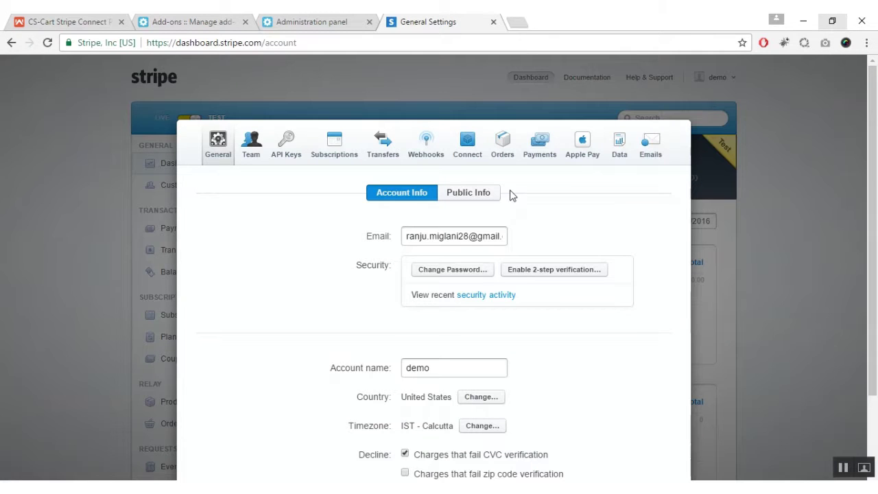
click(289, 155)
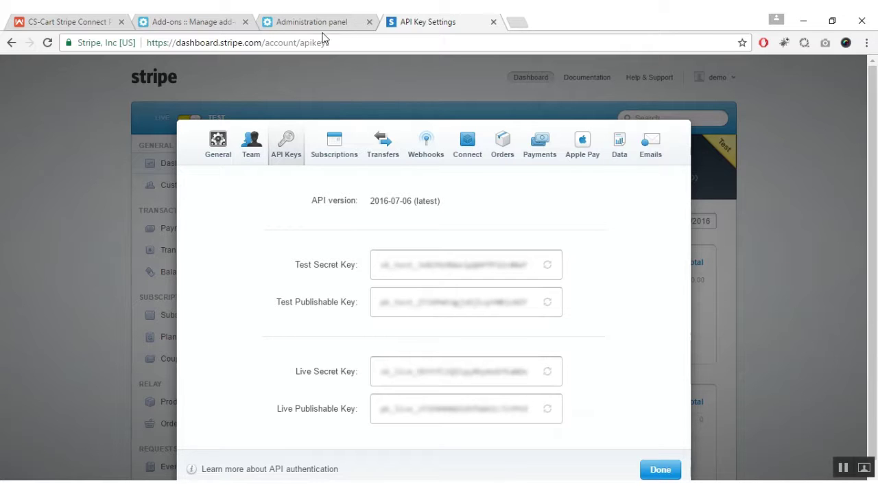
click(194, 23)
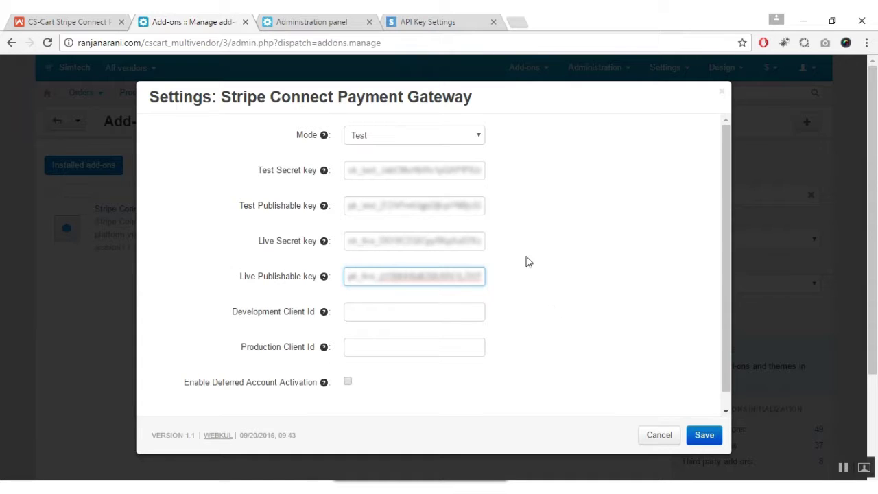
Step: Return to Stripe's Connect platform settings and examine the standalone accounts' name, website URL, logo and client IDs
click(462, 25)
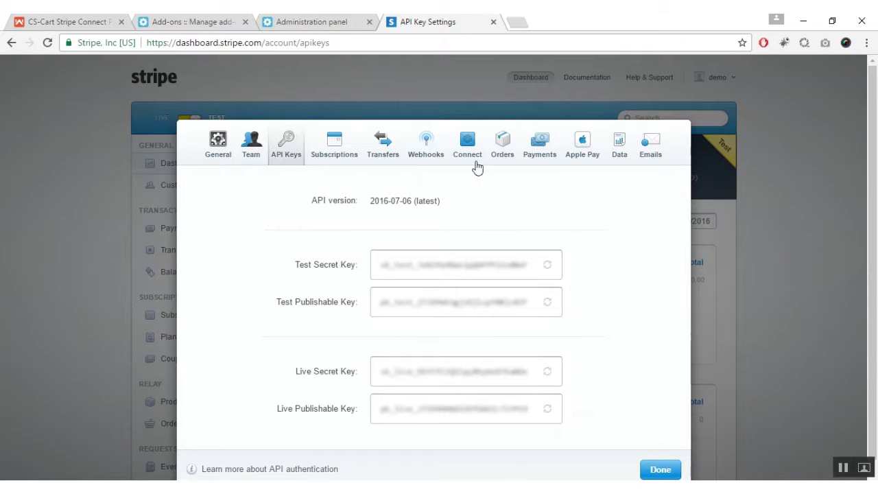
click(472, 147)
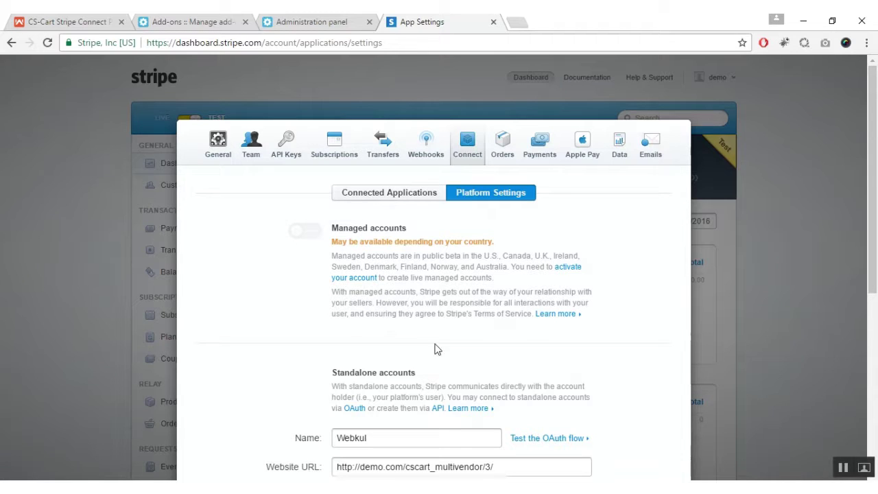
drag(875, 184, 875, 274)
click(440, 264)
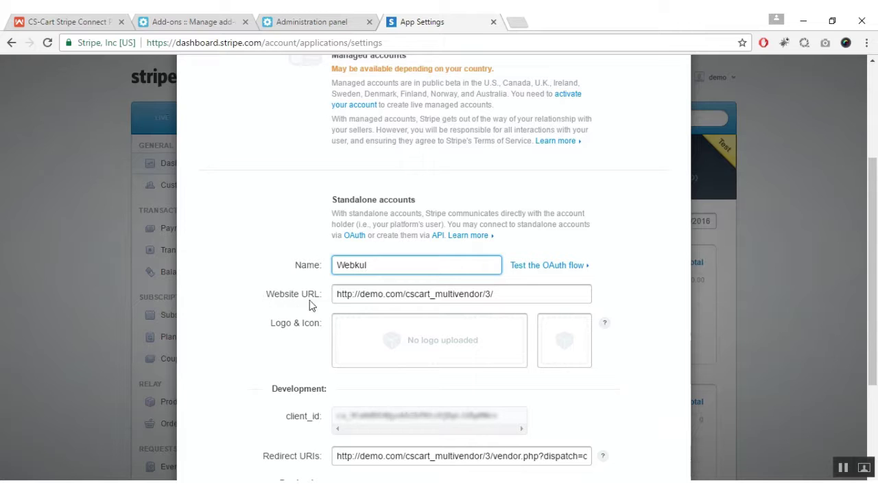
mouse_move(379, 331)
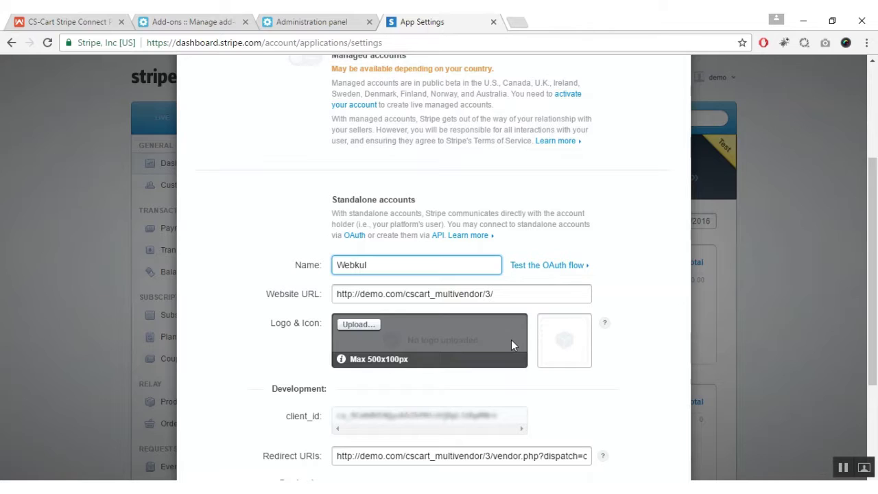
drag(877, 289, 877, 358)
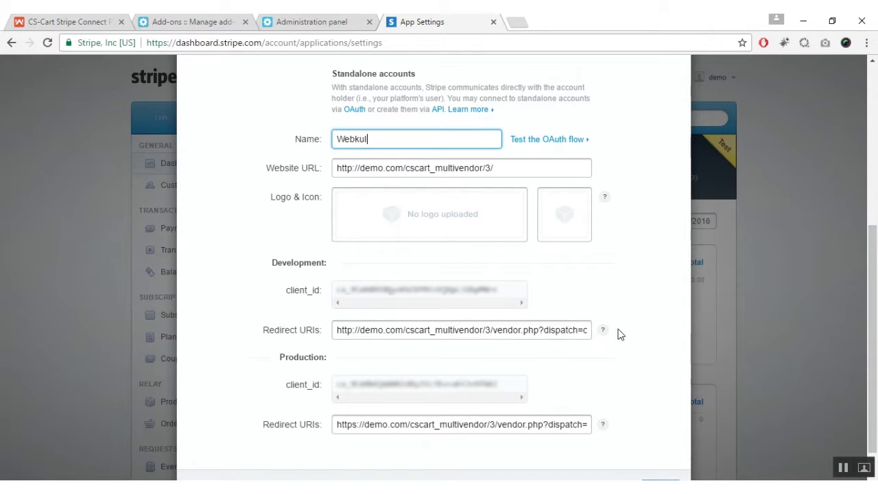
click(375, 299)
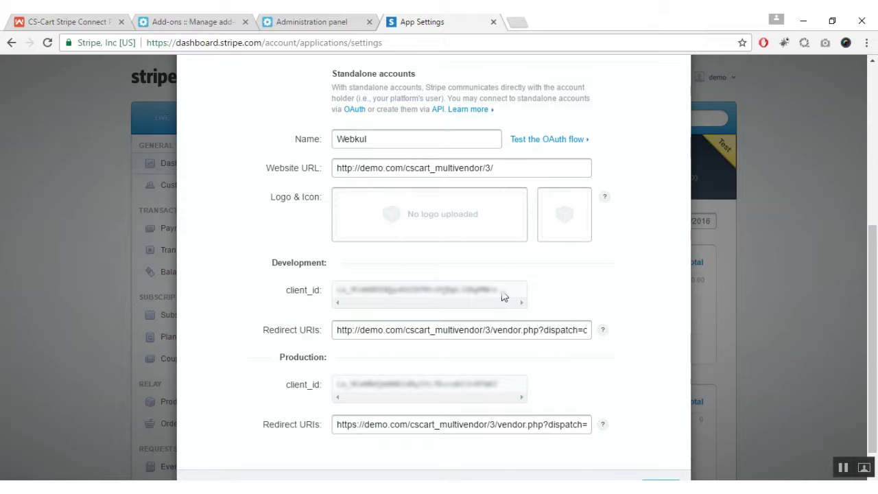
drag(505, 297, 334, 304)
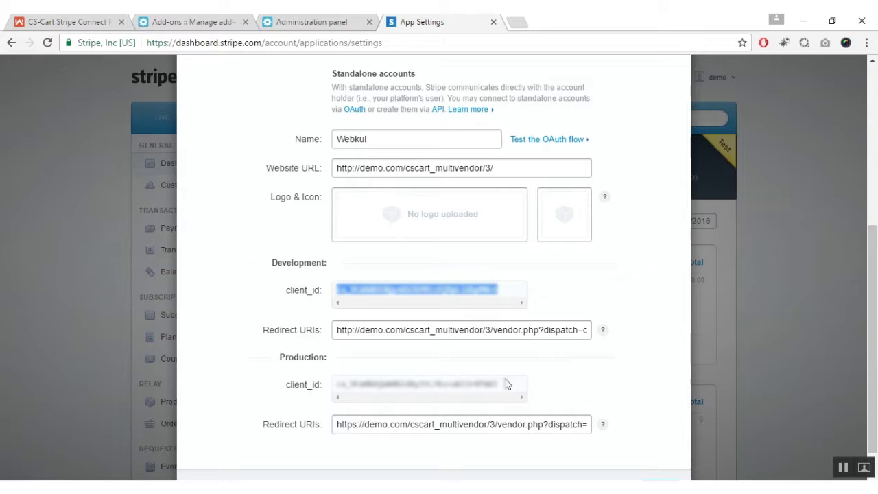
click(617, 401)
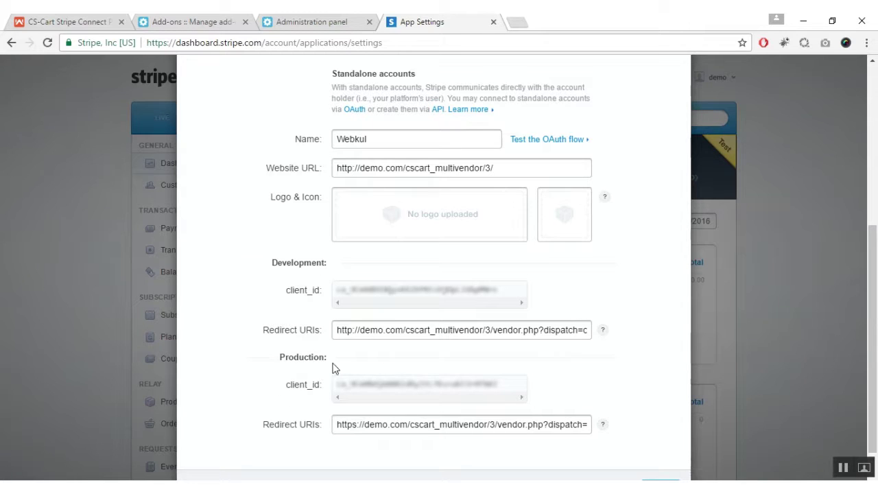
Step: Highlight the "?dispatch=companies.stripe_connect" ending of the development redirect URI
drag(336, 329, 564, 350)
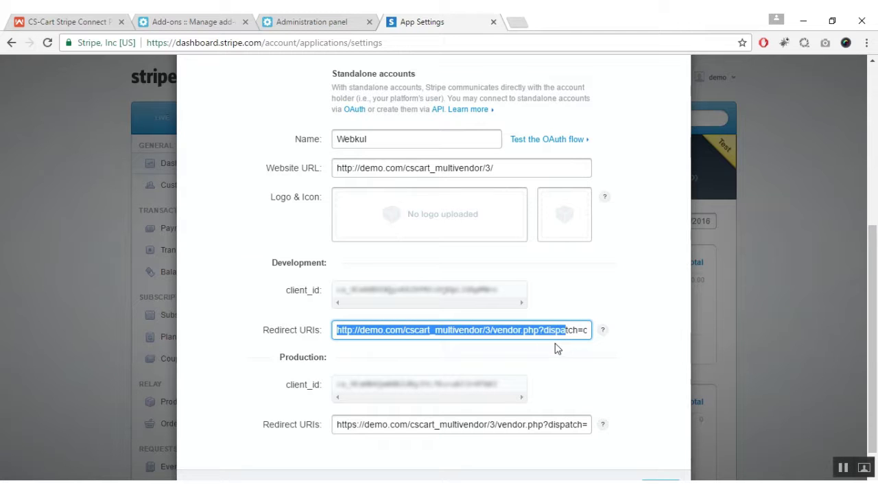
click(542, 339)
click(540, 330)
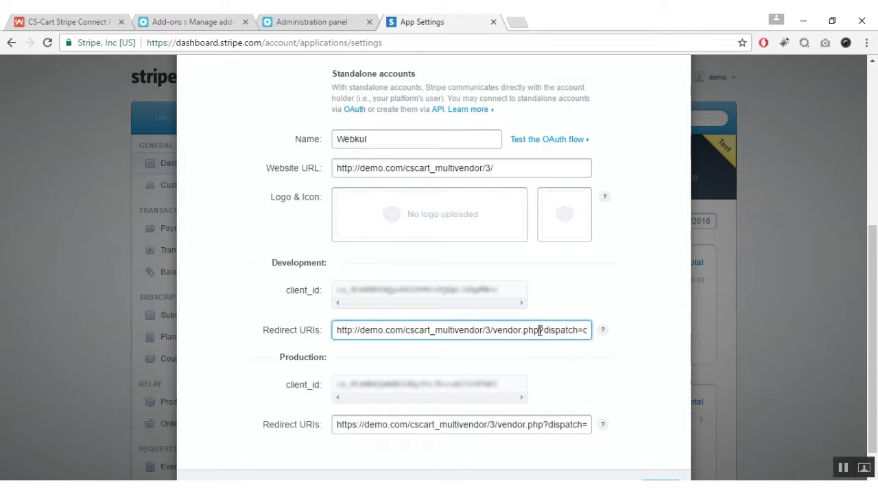
key(shift+End)
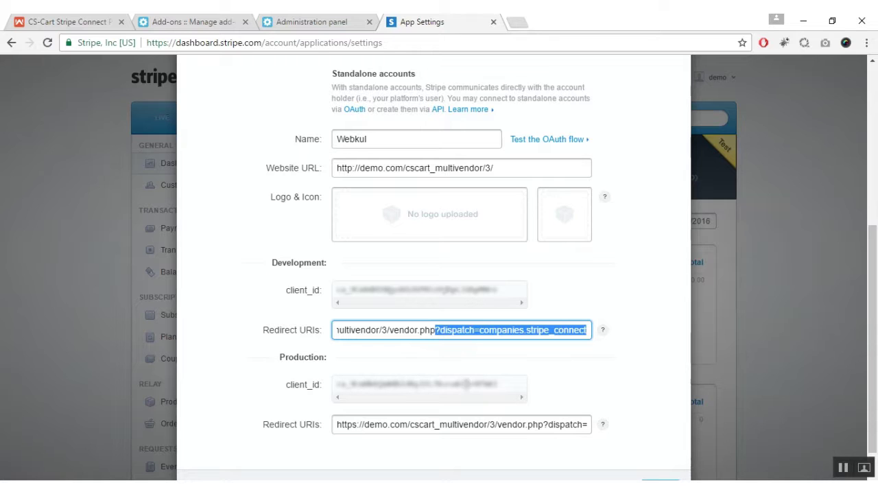
Step: Highlight the "?dispatch=companies.stripe_connect" ending of the production redirect URI, then clear the selection
click(545, 427)
key(shift+Right)
key(shift+Right)
key(shift+Right)
key(shift+Right)
key(shift+Right)
key(shift+Right)
key(shift+Right)
key(shift+Right)
key(shift+Right)
key(shift+Right)
key(shift+Right)
key(shift+Right)
key(shift+Right)
key(shift+Right)
key(shift+Right)
key(shift+Right)
key(shift+Right)
key(shift+Right)
key(shift+Right)
key(shift+Right)
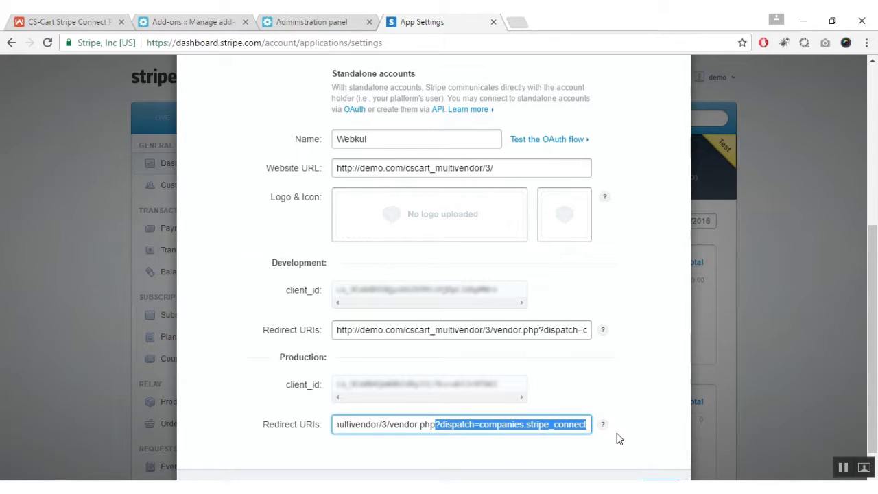
click(618, 389)
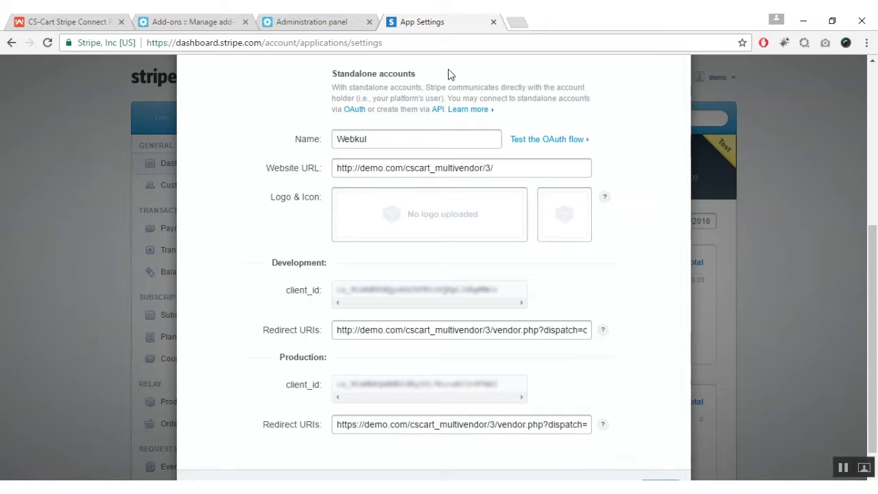
Step: Return to the CS-Cart add-on management page and save the Stripe Connect Payment Gateway settings in Test mode
click(203, 24)
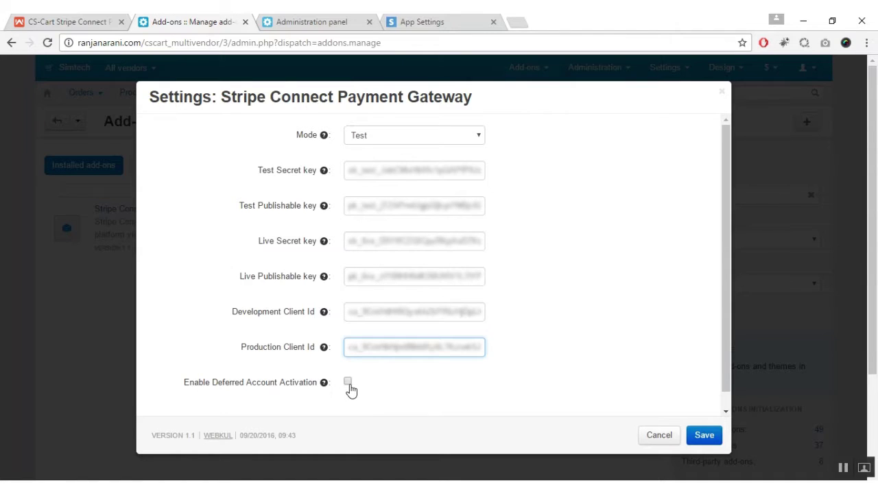
click(708, 436)
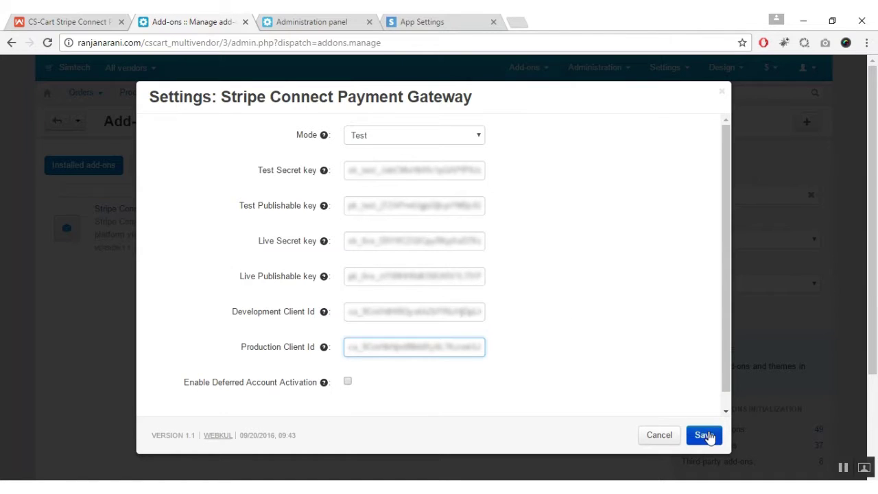
click(708, 437)
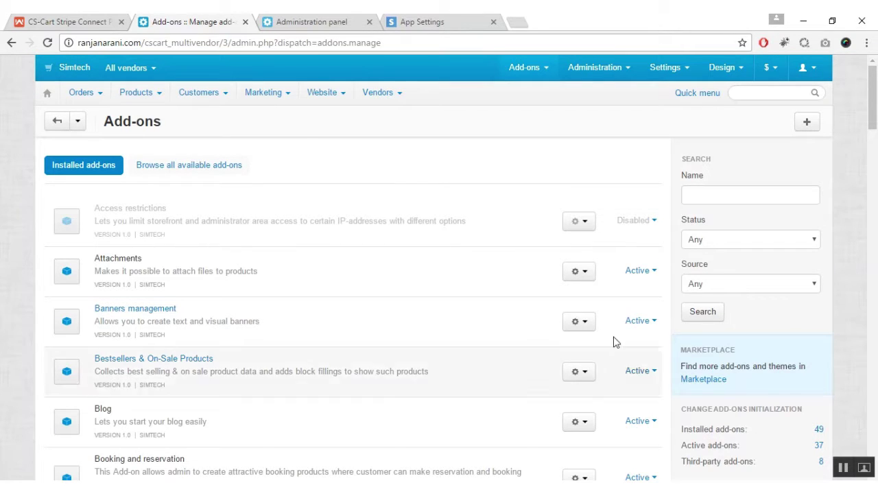
Step: Open the payment methods administration and start a new payment method named "Stripe Connect"
click(624, 72)
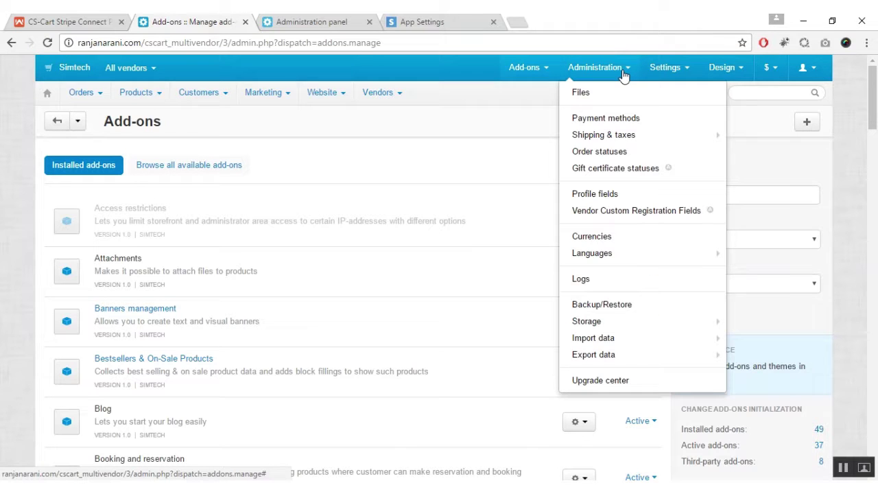
click(624, 118)
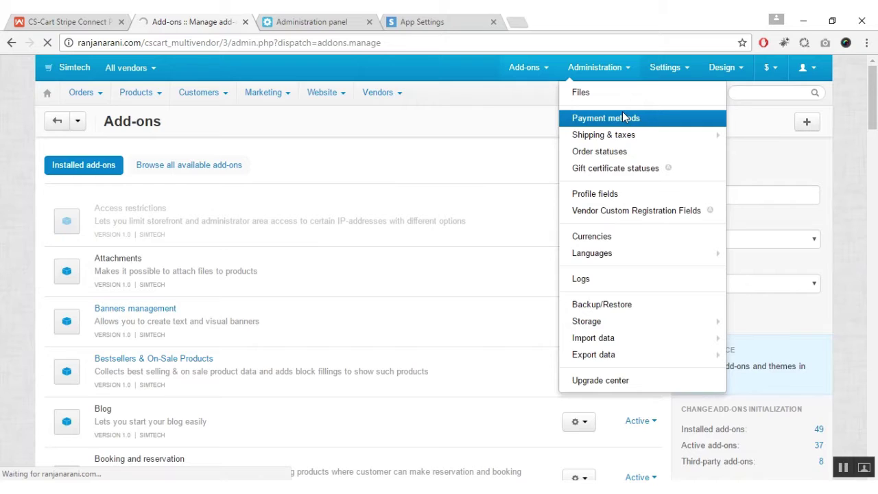
click(805, 125)
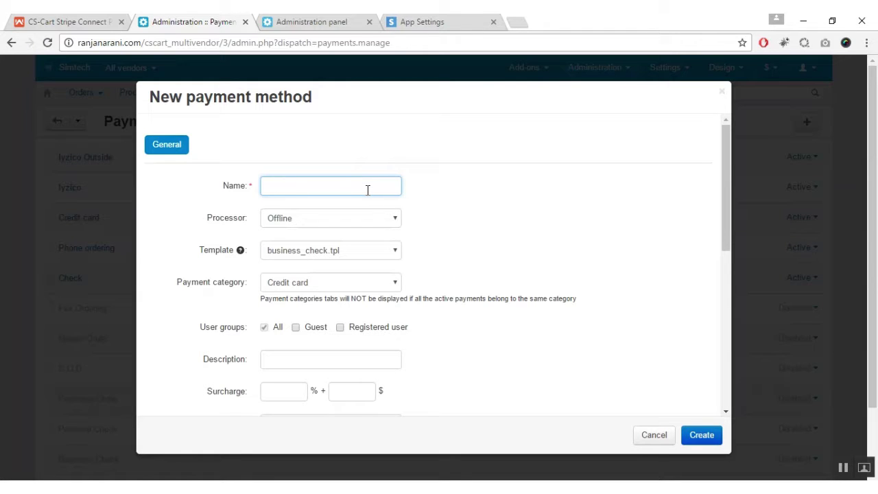
text(St)
key(Down)
key(Return)
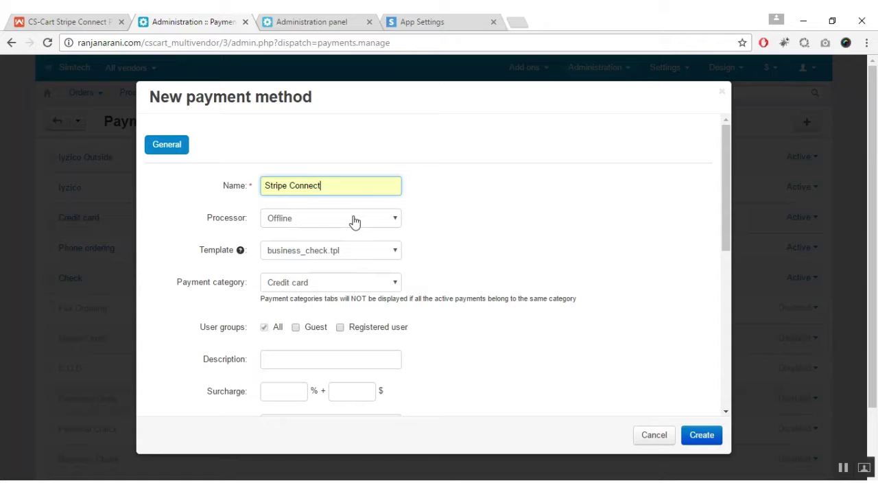
Step: Set the new payment method's template to cc_outside.tpl and its processor to Stripe Connect
click(369, 253)
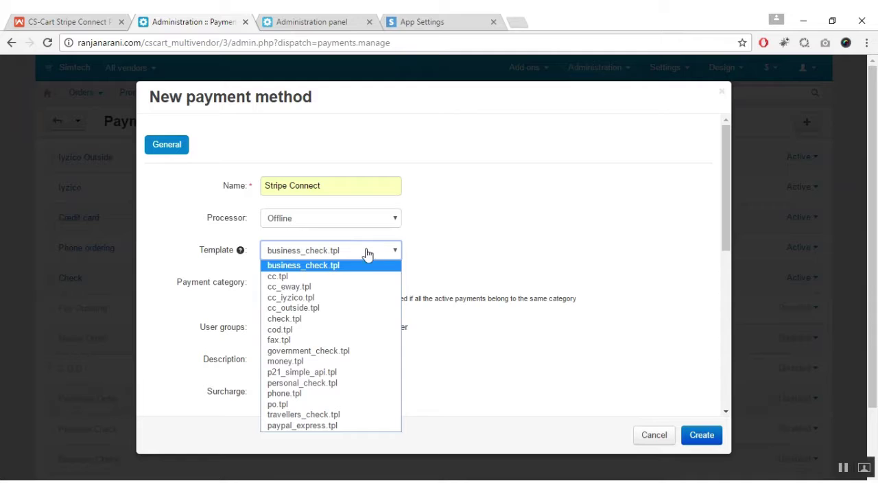
click(368, 312)
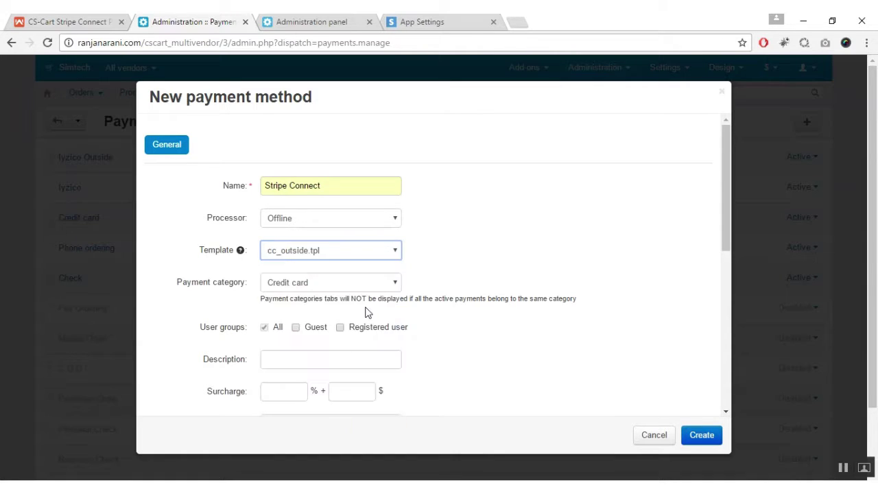
click(388, 228)
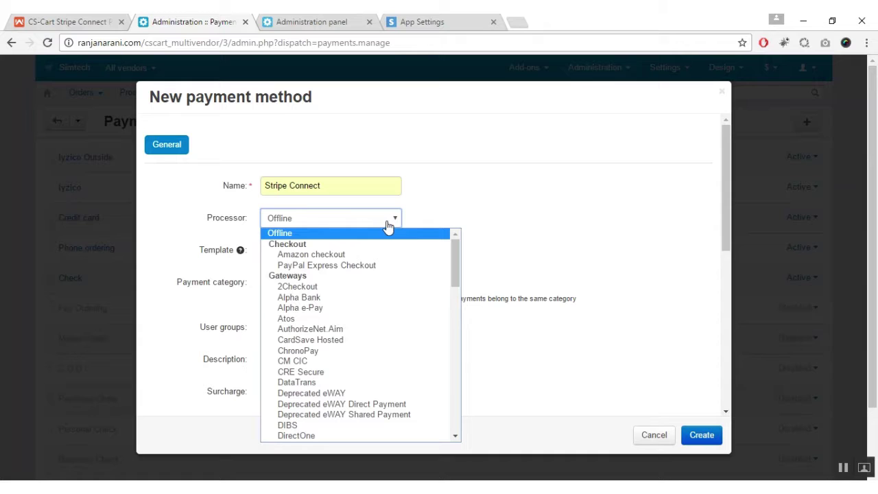
text(st)
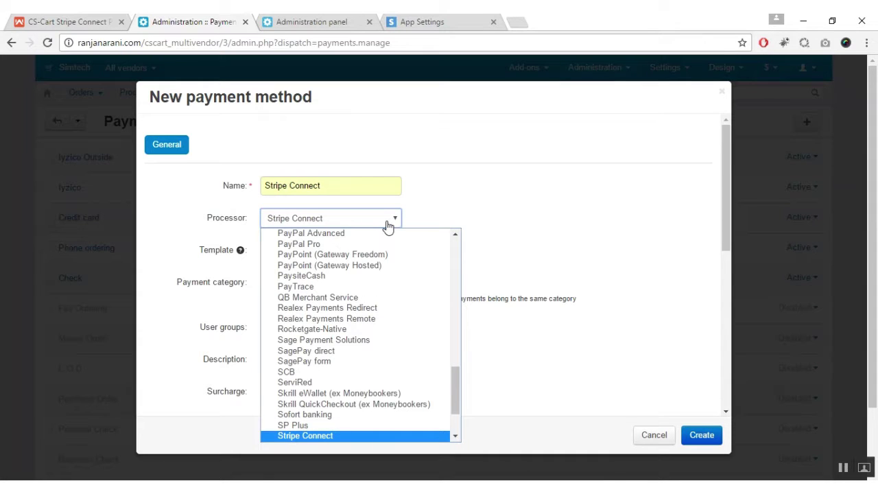
drag(456, 370, 458, 390)
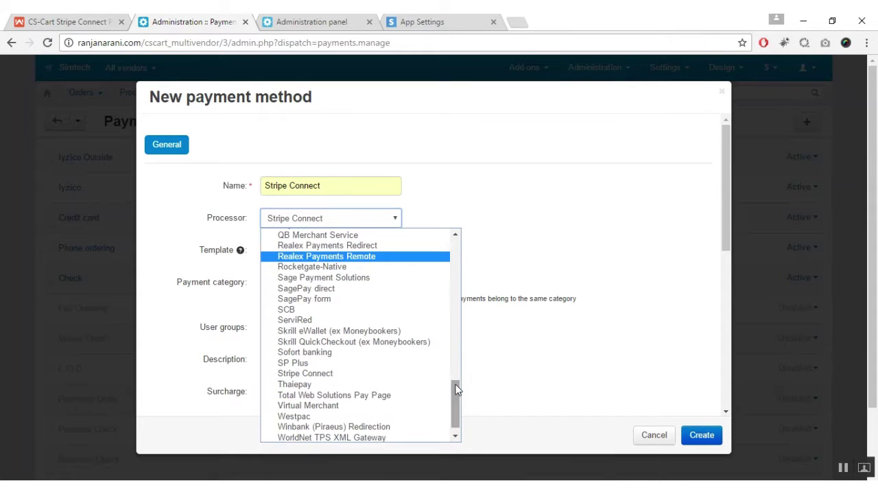
click(366, 378)
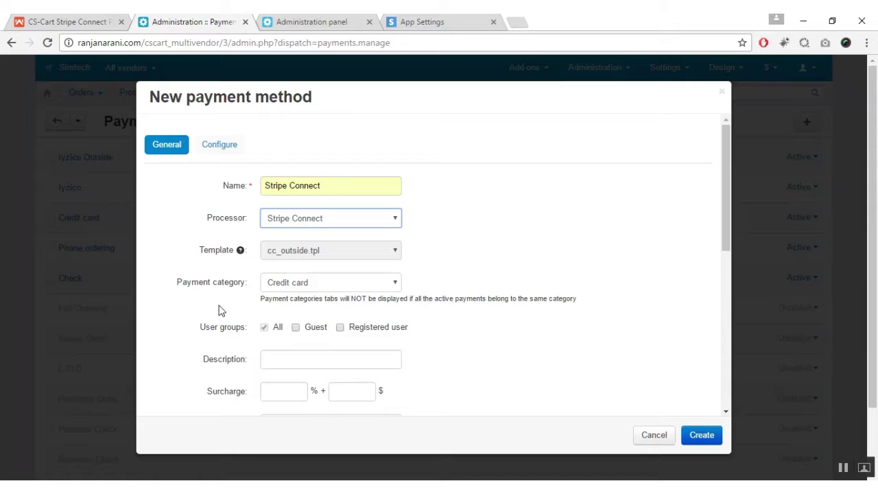
Step: Review the payment category options and the remaining general settings of the new payment method
drag(172, 292, 244, 293)
click(356, 287)
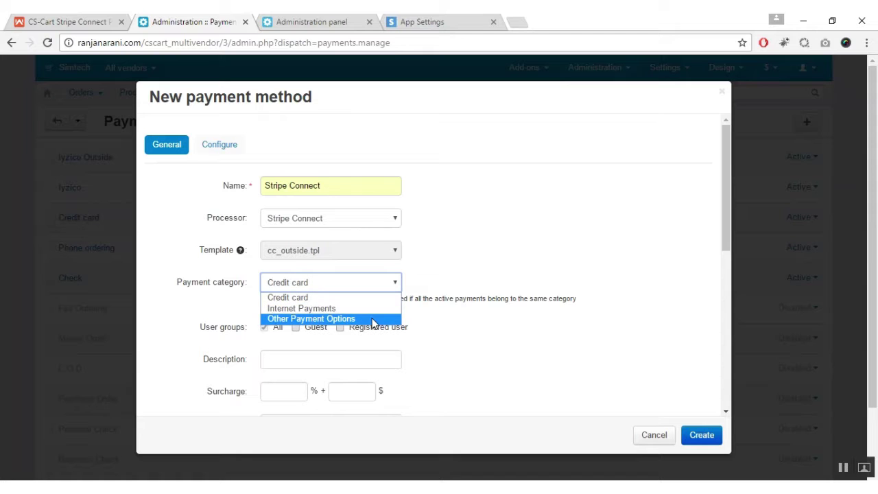
click(441, 319)
drag(727, 229, 720, 199)
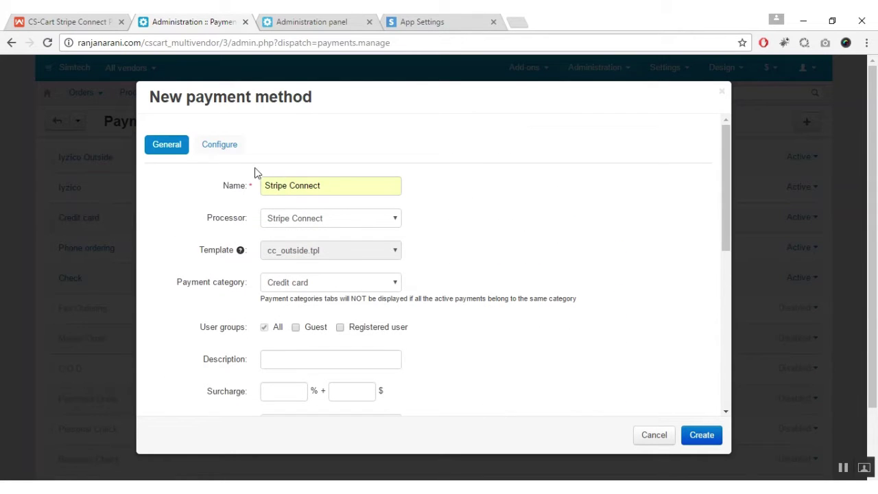
Step: Open the payment method's processor configuration and choose US Dollar as the Stripe payment currency
click(230, 148)
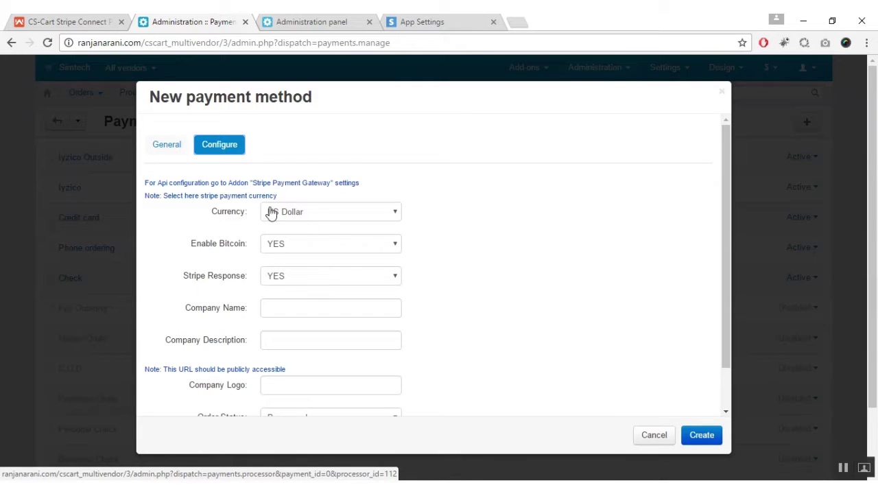
drag(208, 220, 235, 219)
click(252, 218)
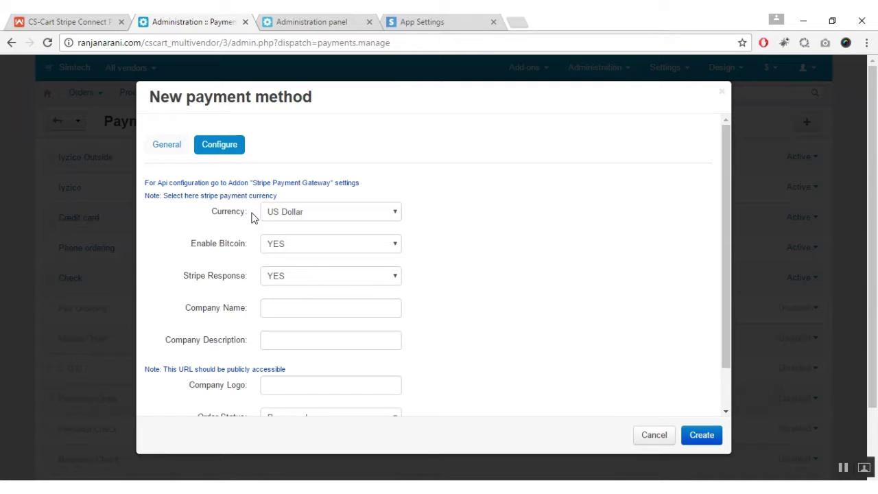
click(319, 216)
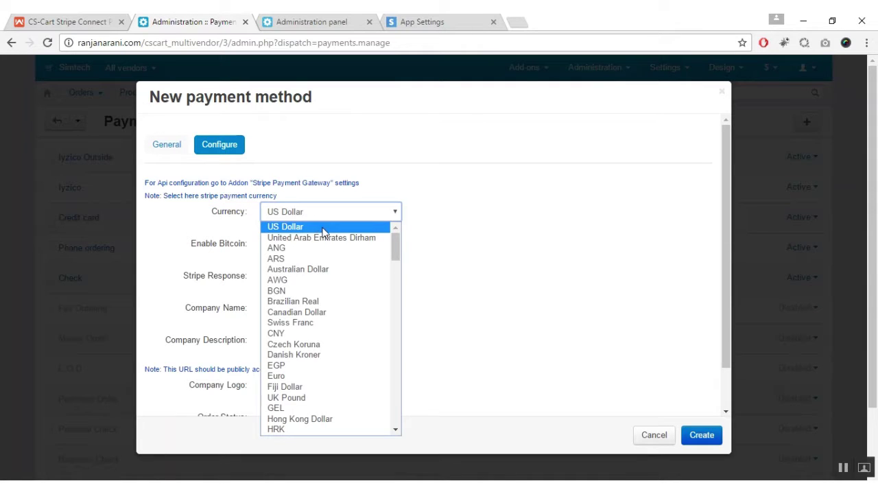
click(323, 229)
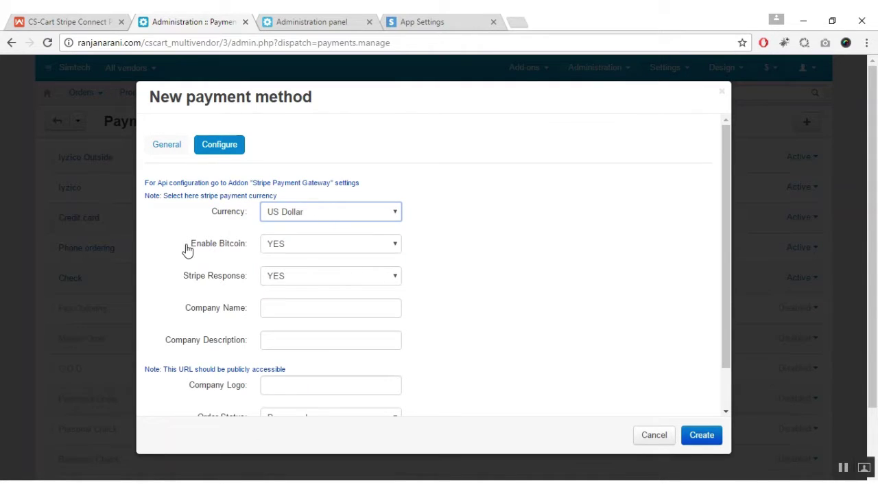
Step: Select YES for both Enable Bitcoin and Stripe Response in the payment method configuration
triple_click(209, 251)
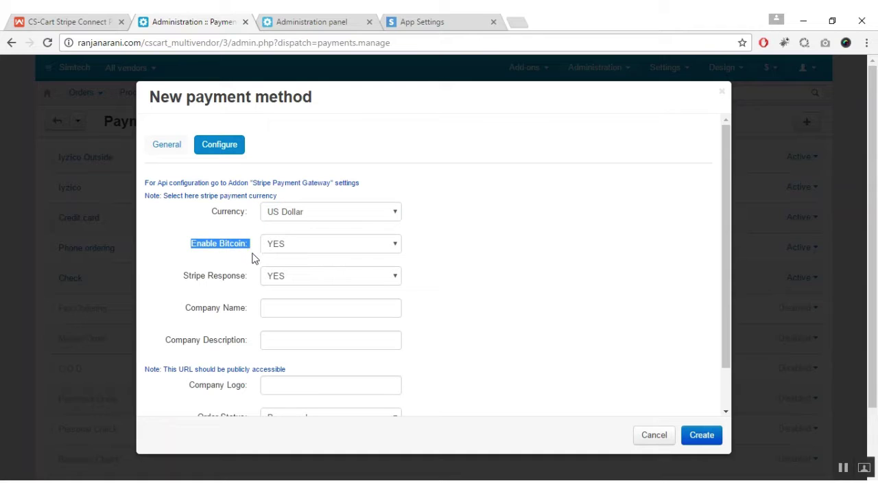
click(253, 258)
click(278, 248)
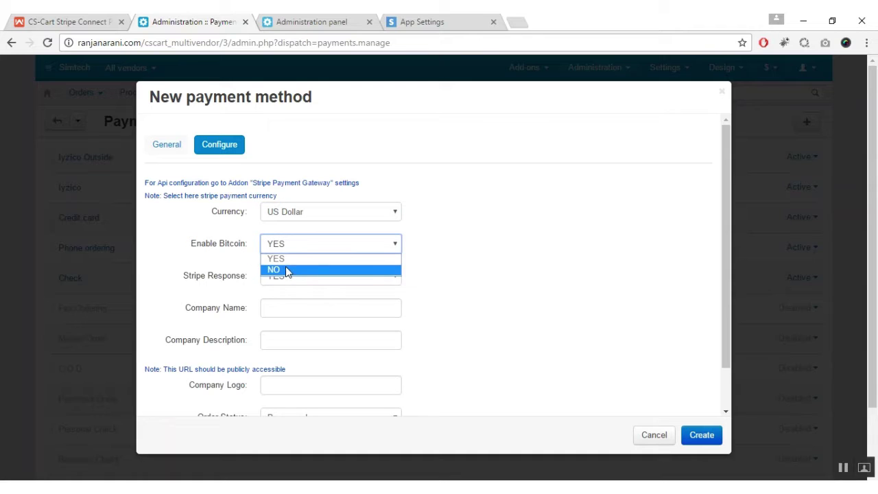
click(295, 261)
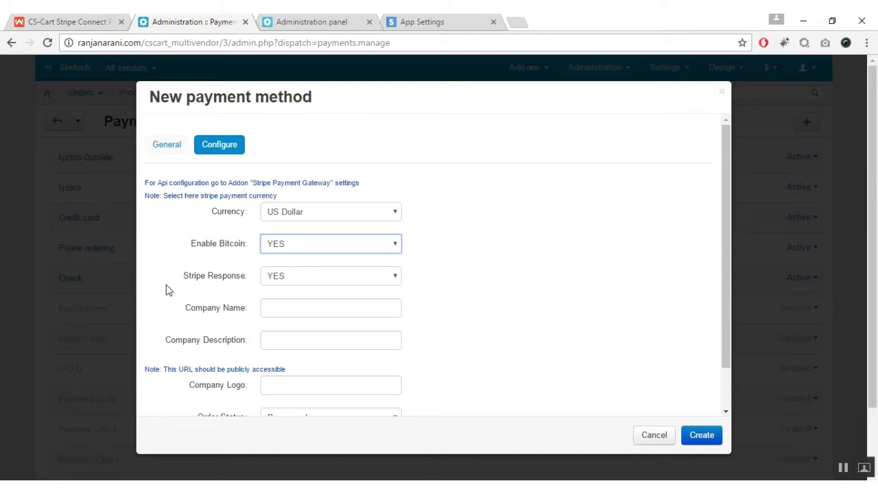
click(307, 282)
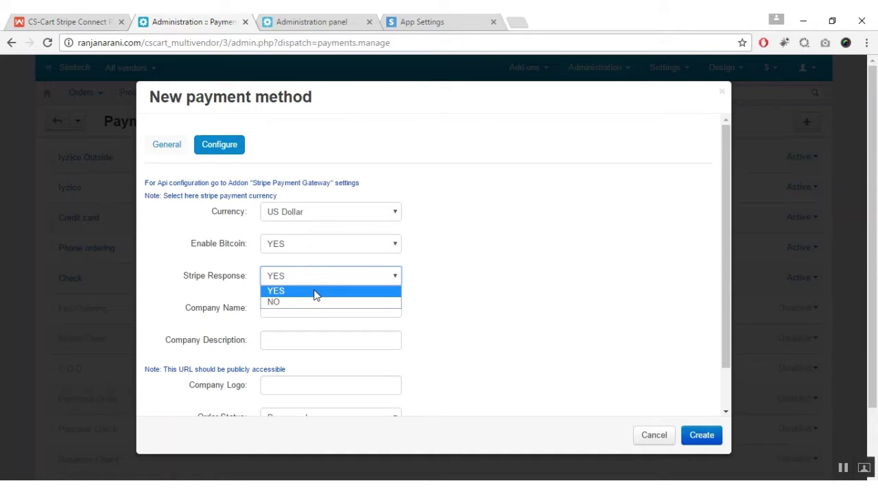
click(316, 294)
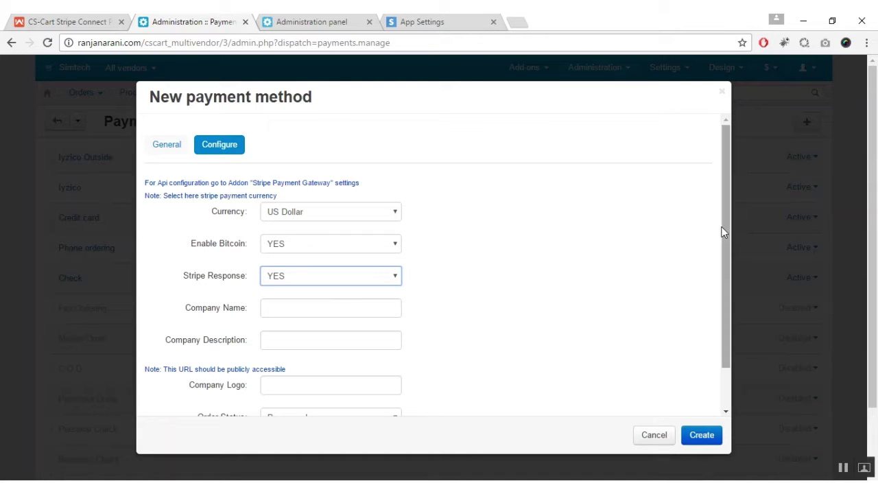
Step: Examine the optional company name, description and logo fields in the payment method configuration
drag(724, 227, 723, 282)
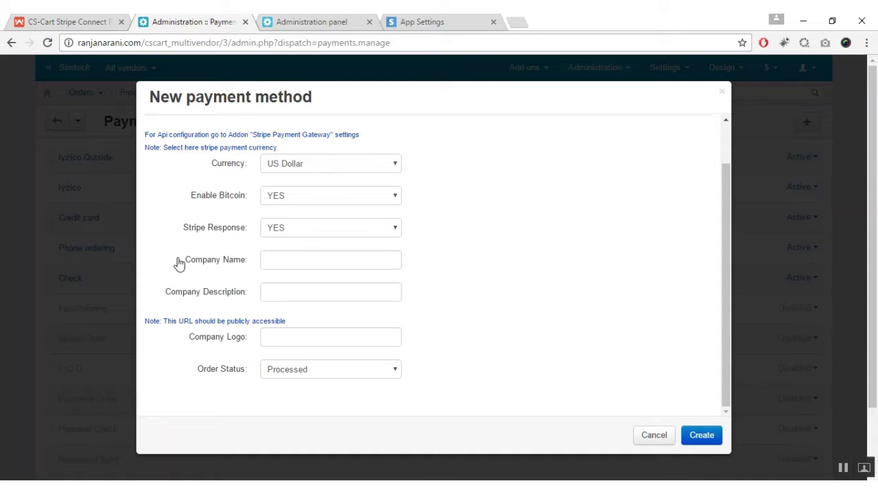
click(290, 261)
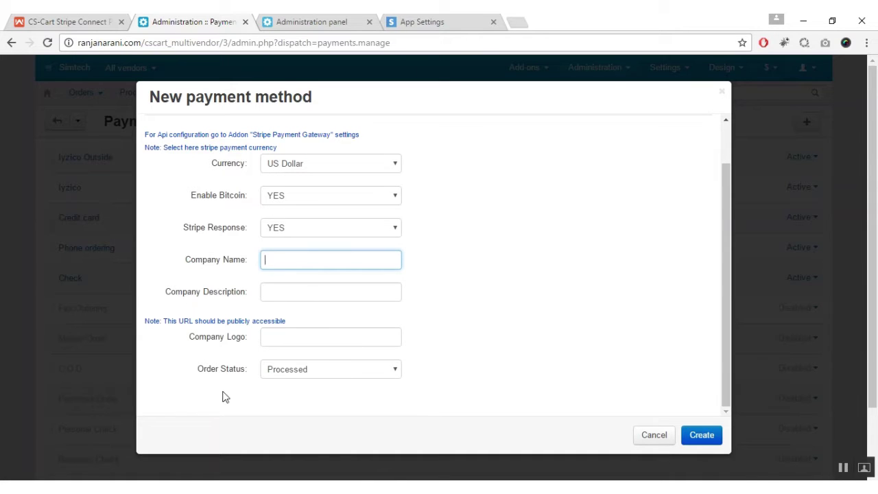
drag(187, 339, 252, 337)
click(288, 337)
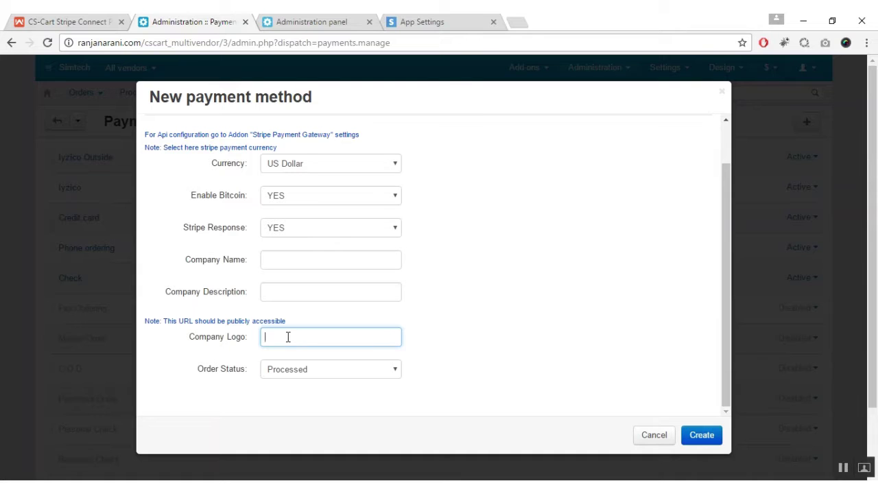
Step: Choose Processed as the order status and create the Stripe Connect payment method
drag(196, 372, 247, 372)
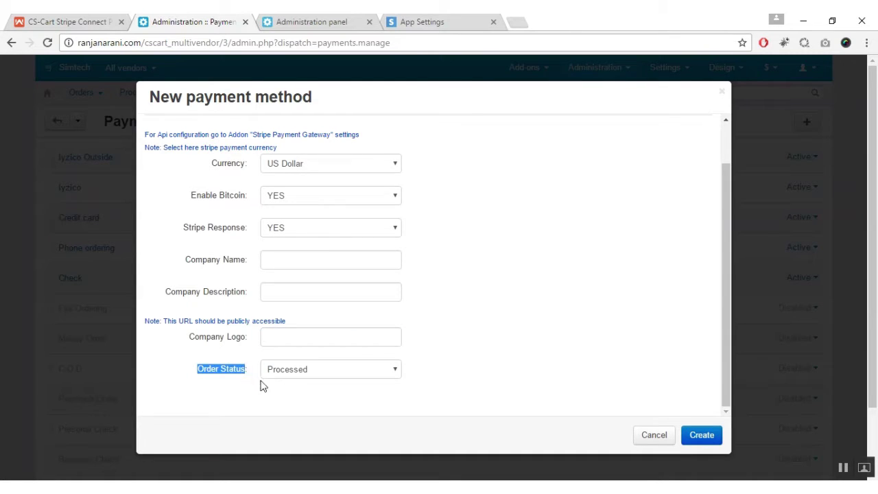
click(258, 385)
click(337, 373)
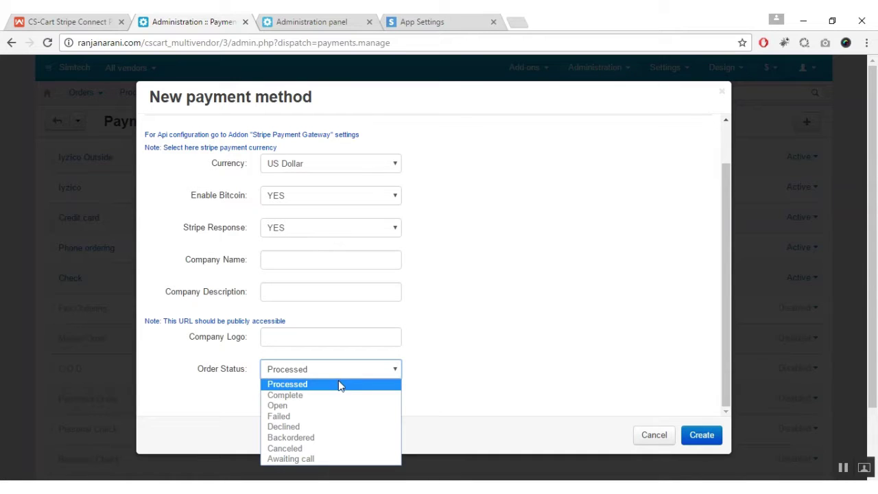
click(339, 386)
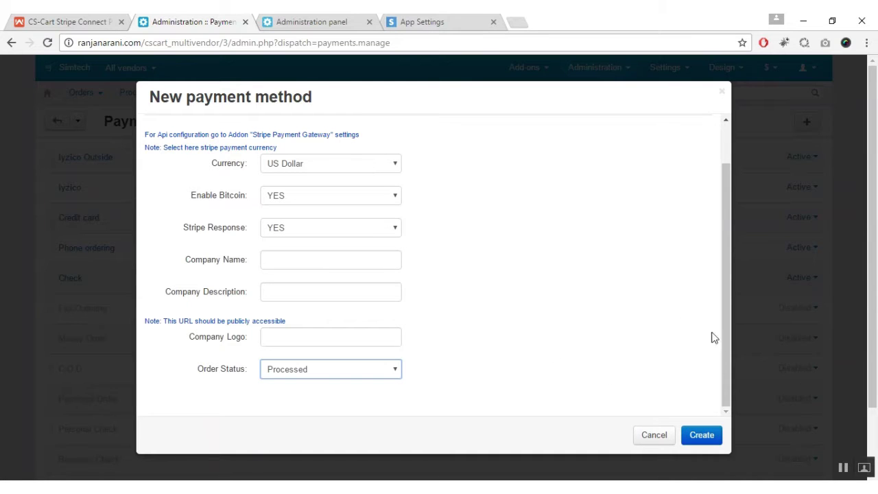
mouse_move(728, 344)
mouse_down()
mouse_move(729, 295)
mouse_move(730, 358)
mouse_up()
click(701, 435)
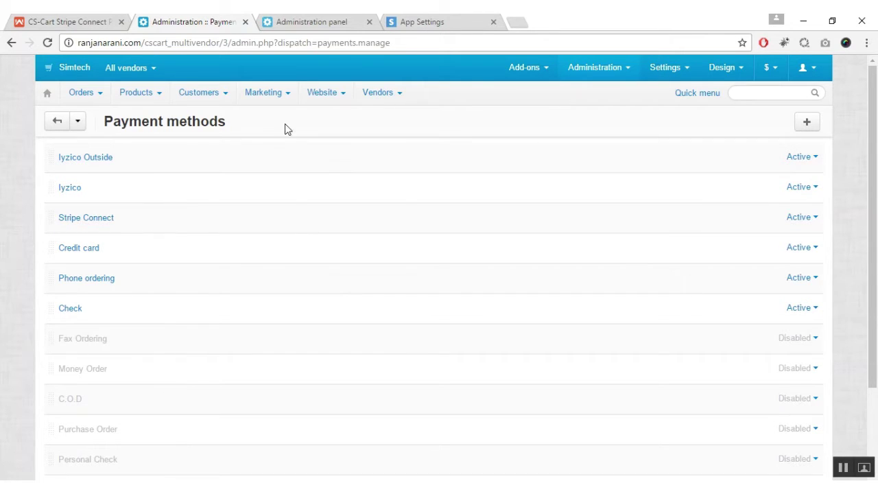
Step: Switch to the vendor administration panel and open the Simtech vendor account for editing
click(318, 24)
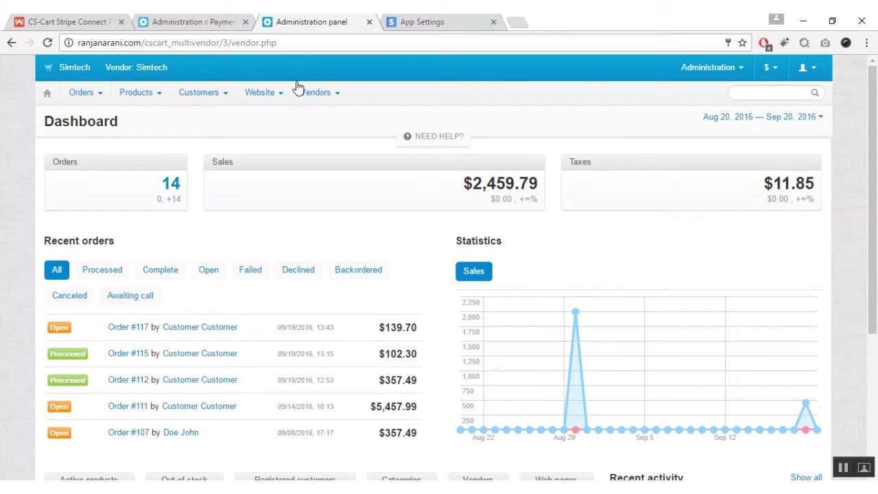
mouse_move(308, 90)
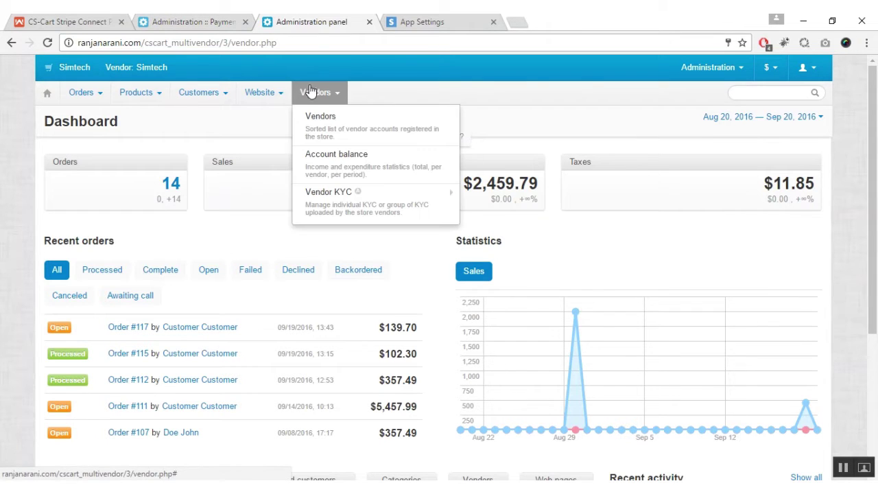
click(327, 130)
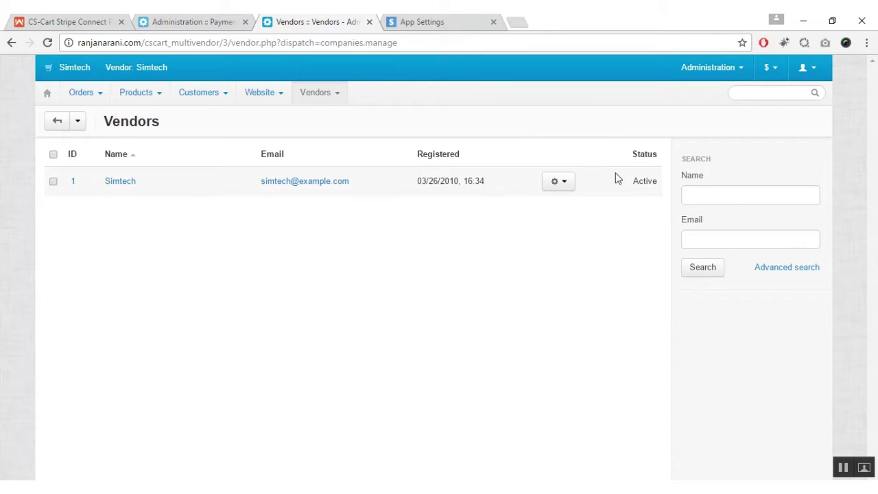
click(118, 185)
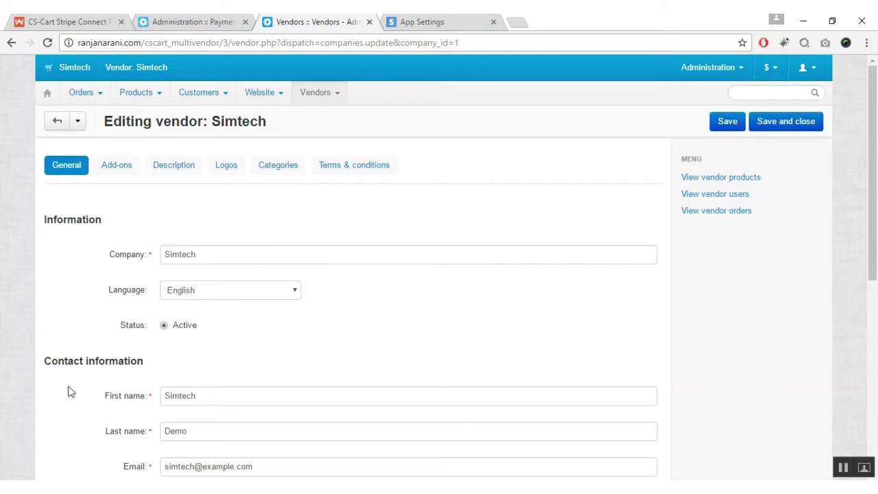
Step: Open the Simtech vendor's add-on settings and start connecting the vendor account with Stripe
click(875, 342)
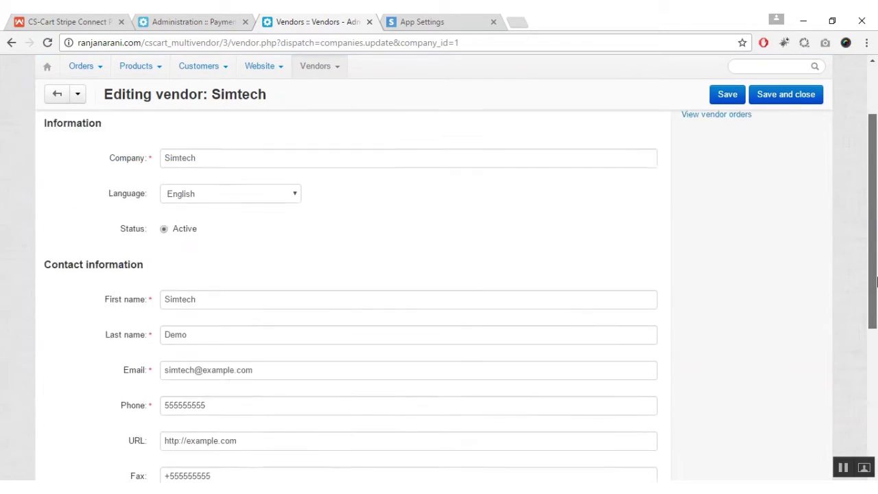
drag(875, 342, 876, 149)
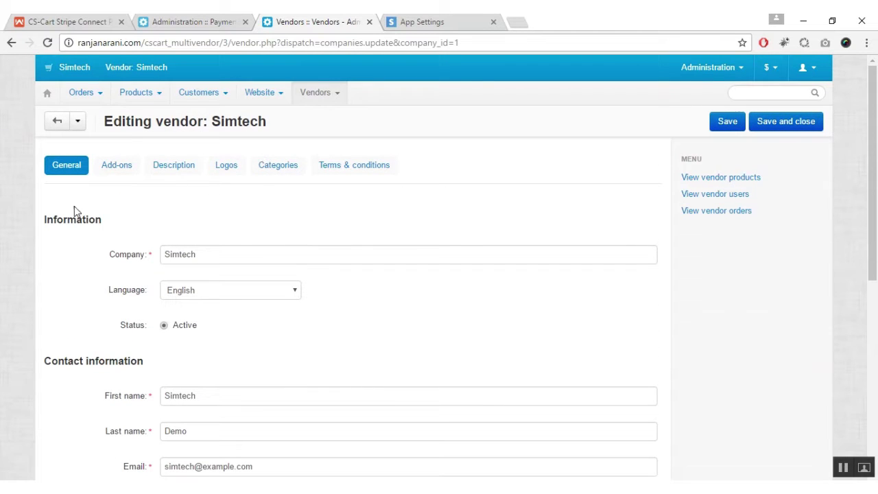
click(120, 168)
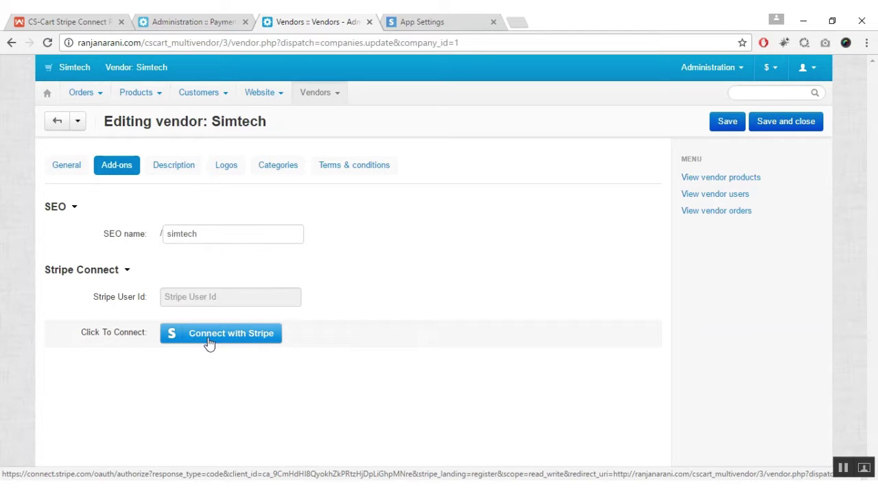
click(253, 339)
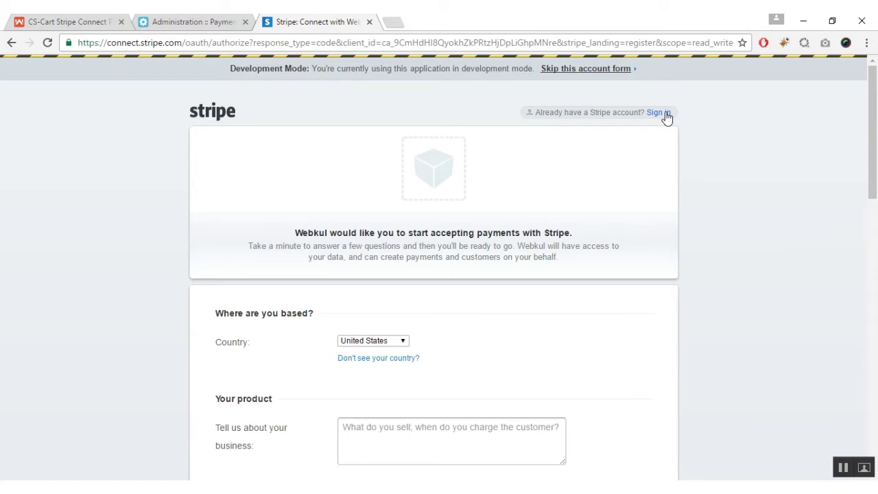
Step: Look through the Stripe account registration form and skip it in development mode to link the vendor's account
scroll(877, 122, down, 1)
drag(877, 123, 877, 390)
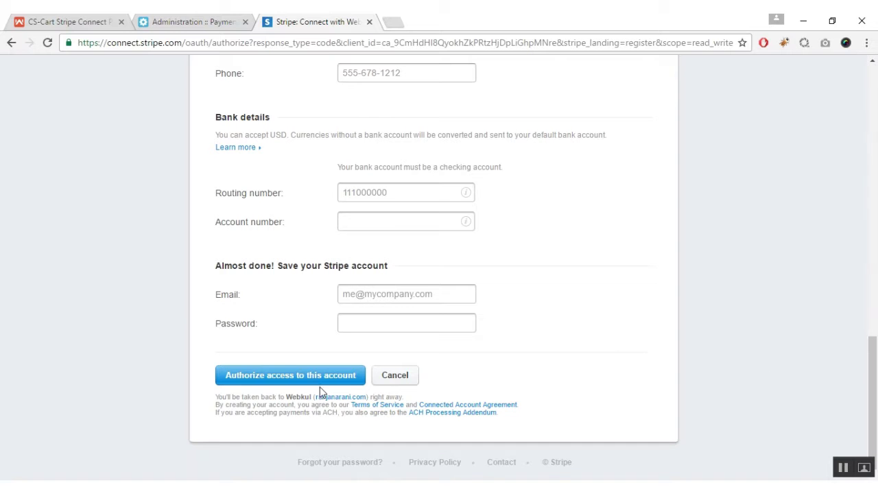
drag(876, 405, 877, 136)
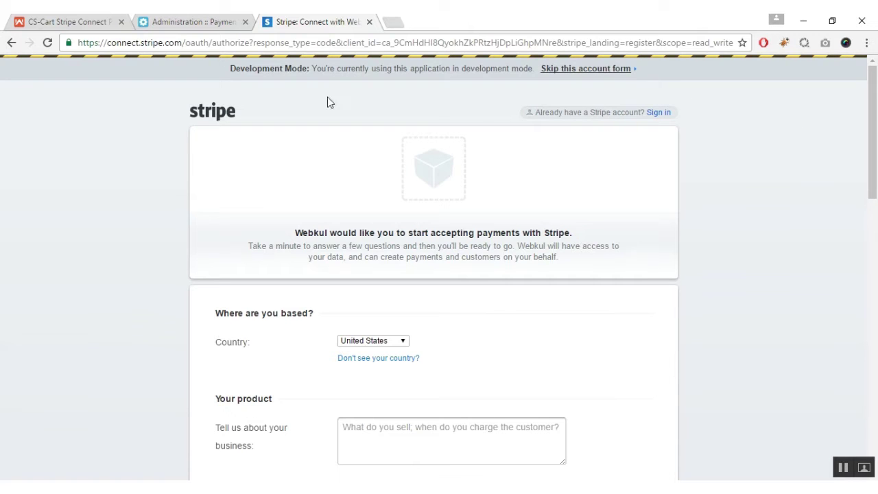
click(605, 70)
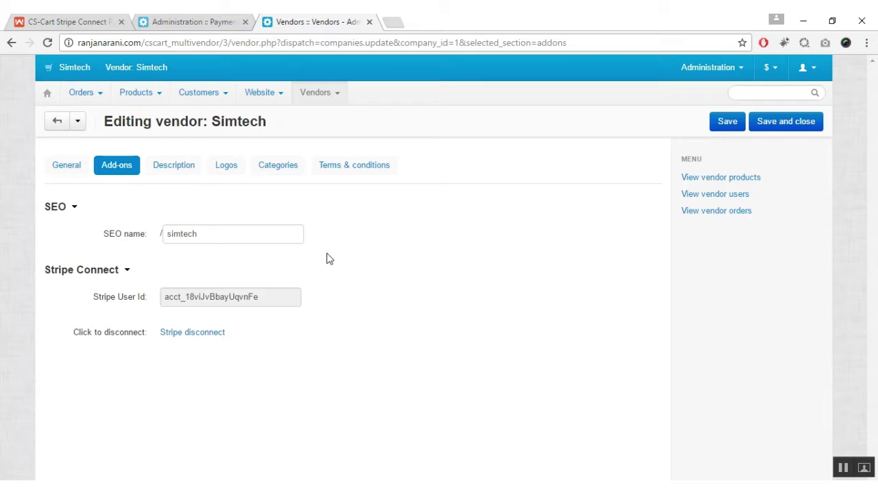
Step: Switch to the store administration panel and open the Simtech vendor from the vendor list
click(220, 26)
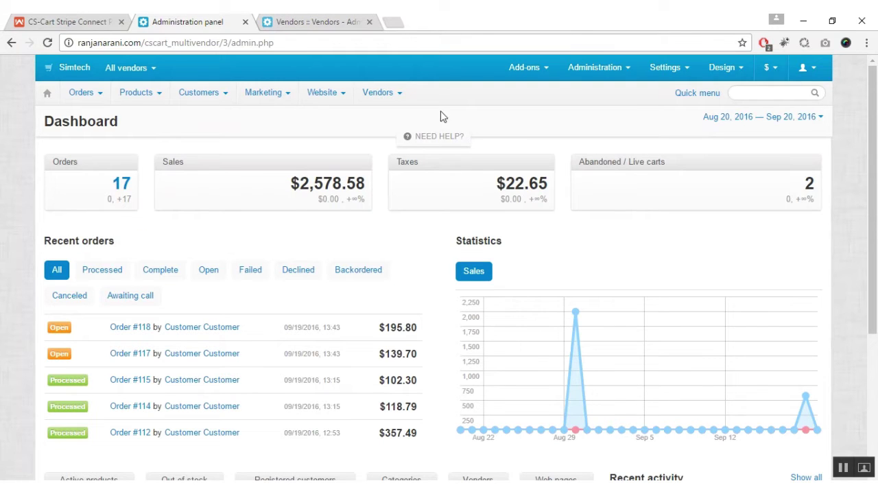
mouse_move(392, 102)
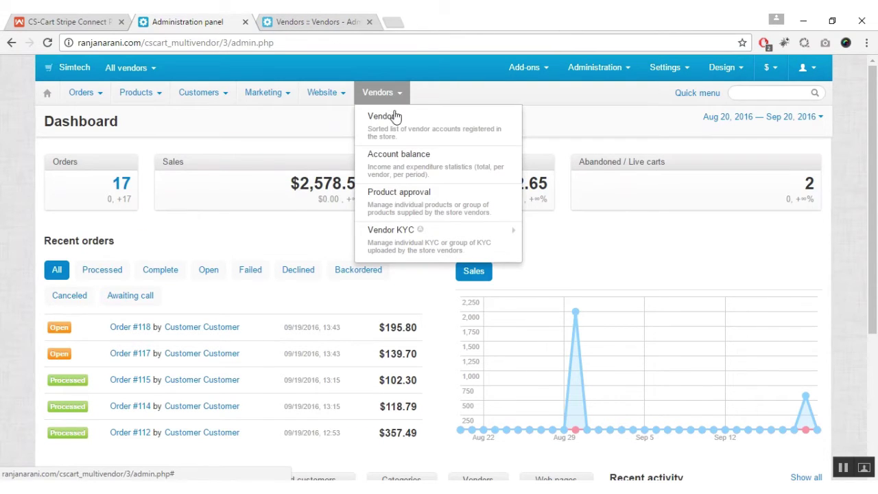
click(398, 124)
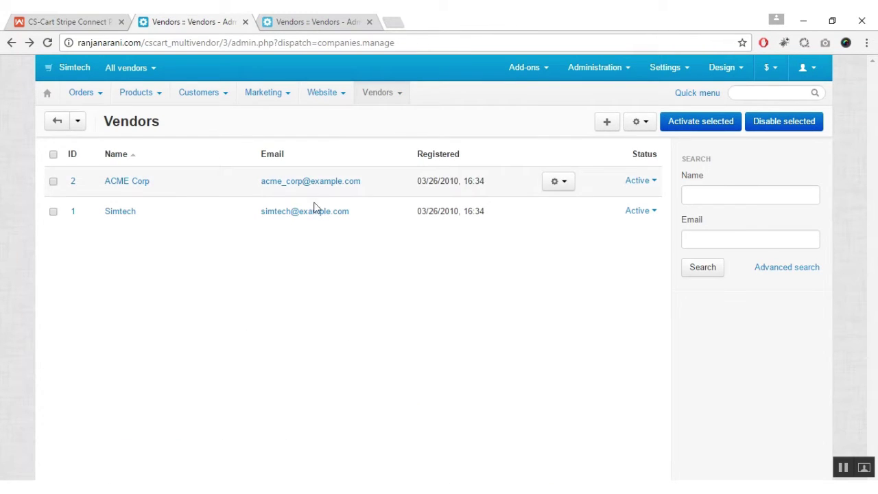
click(115, 214)
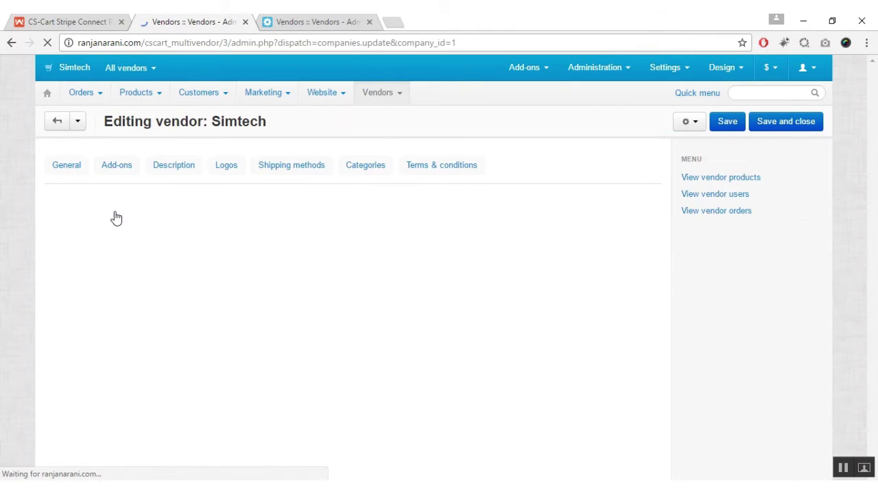
Step: Check the vendor commission and the Stripe User Id in Simtech's general and add-on settings
drag(876, 186, 876, 212)
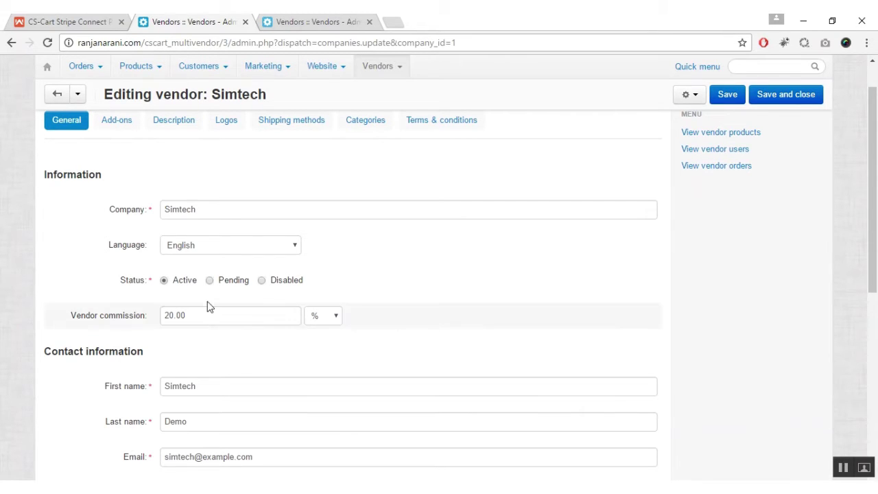
drag(874, 178, 873, 155)
click(117, 170)
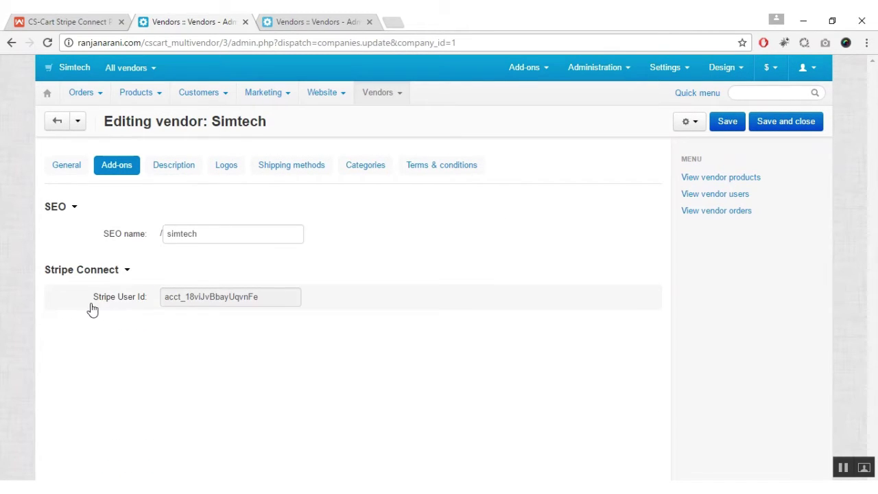
drag(94, 304, 143, 309)
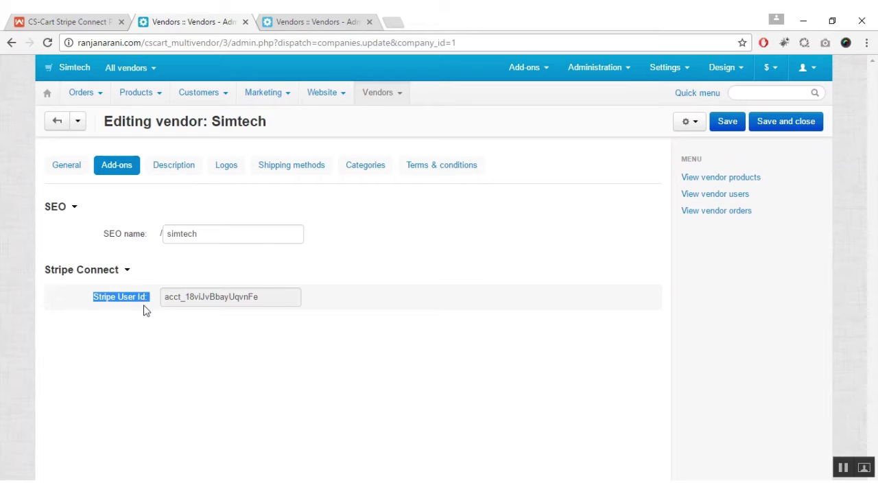
click(144, 310)
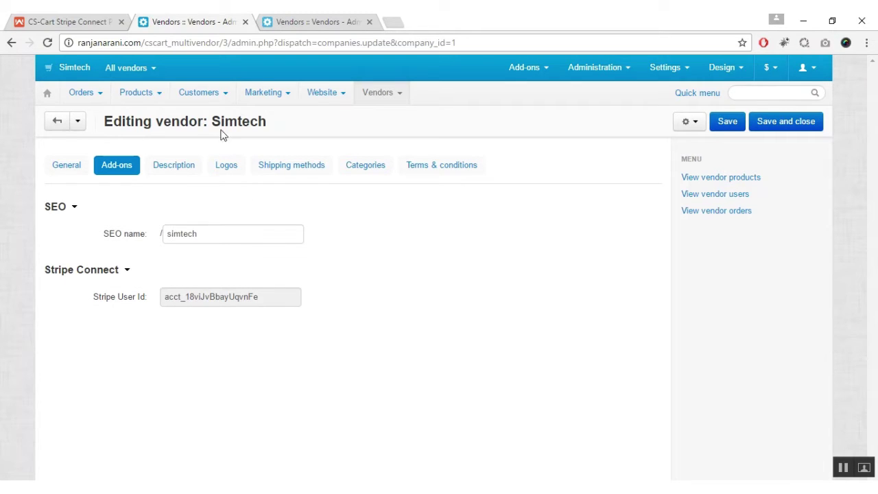
drag(215, 122, 273, 128)
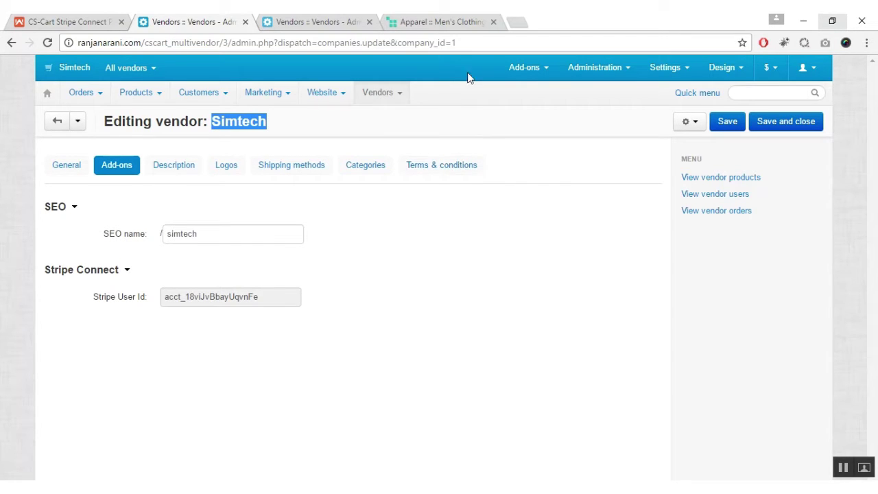
Step: Switch to the storefront product page, add the 100g Pants to the cart and proceed to checkout
click(462, 22)
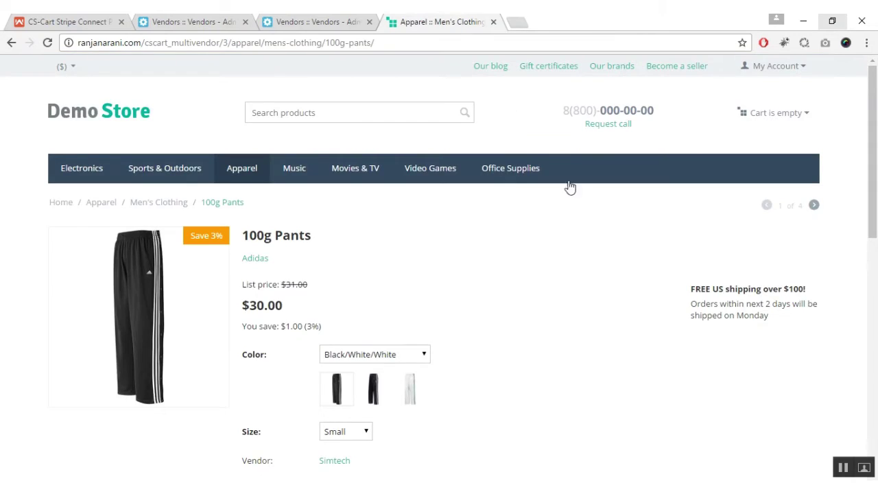
scroll(423, 260, down, 5)
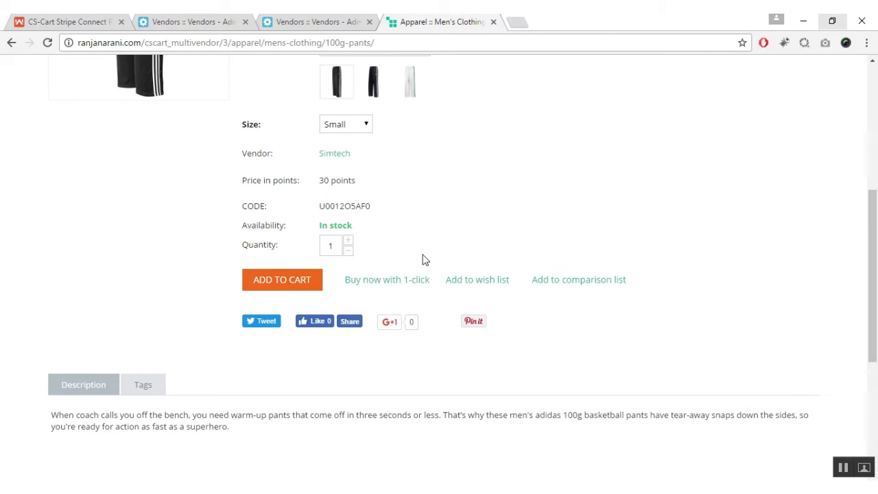
click(305, 280)
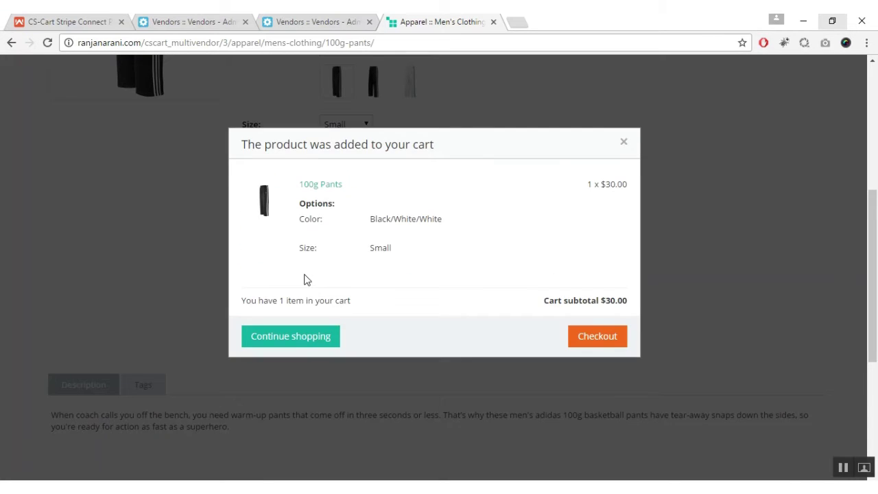
click(596, 336)
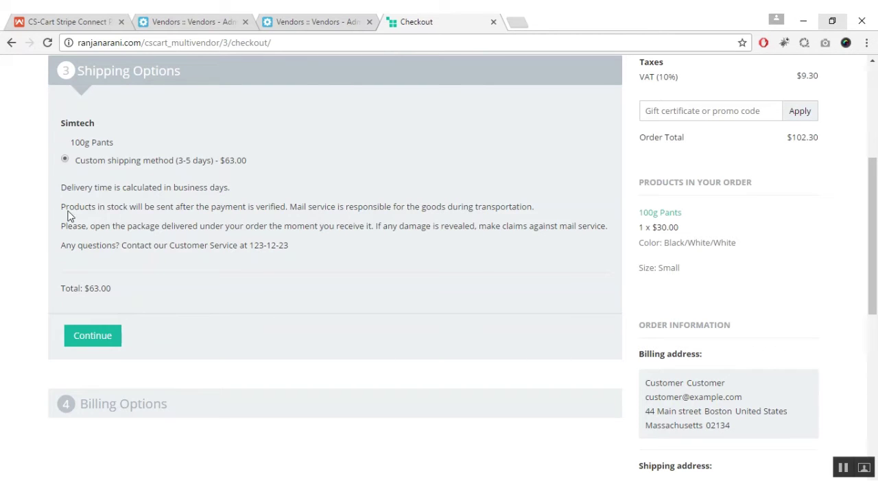
Step: Continue with the custom shipping method, choose Stripe Connect as payment, accept Simtech's terms and submit the order
click(104, 342)
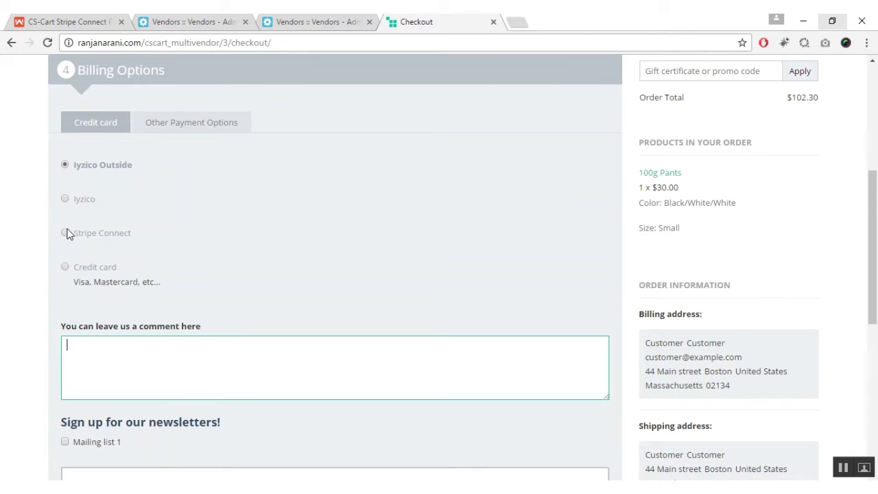
click(65, 235)
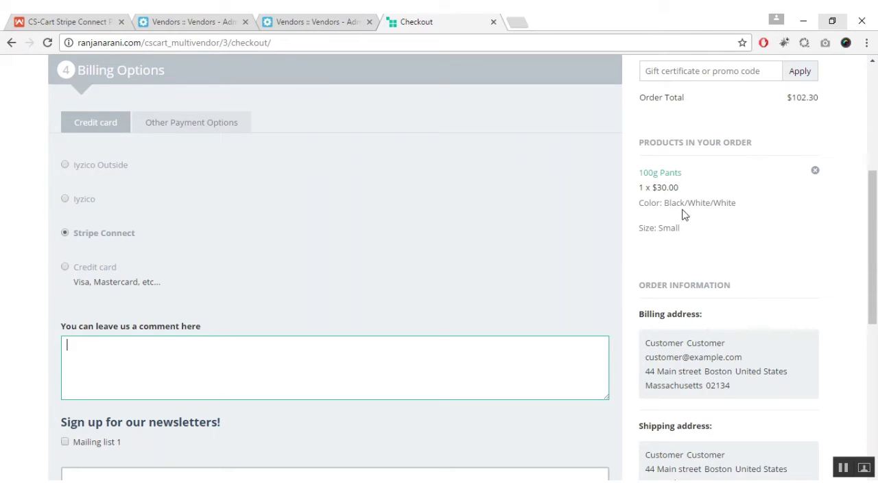
drag(876, 224, 533, 282)
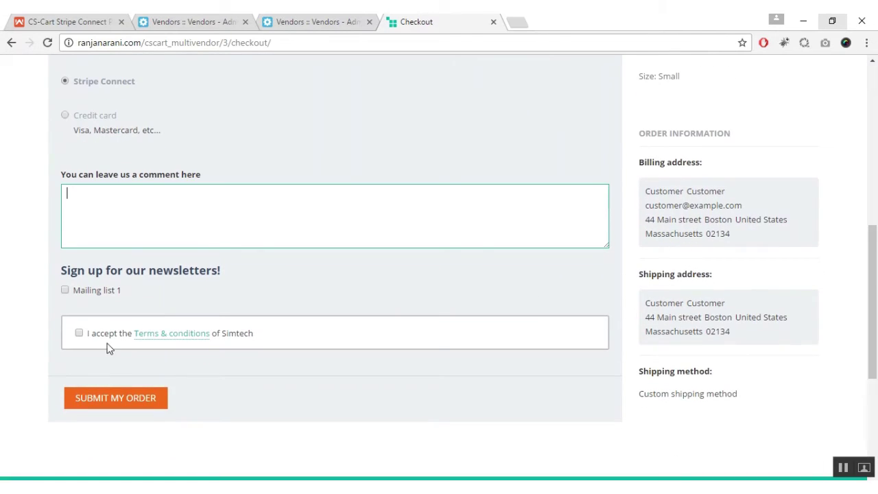
click(79, 333)
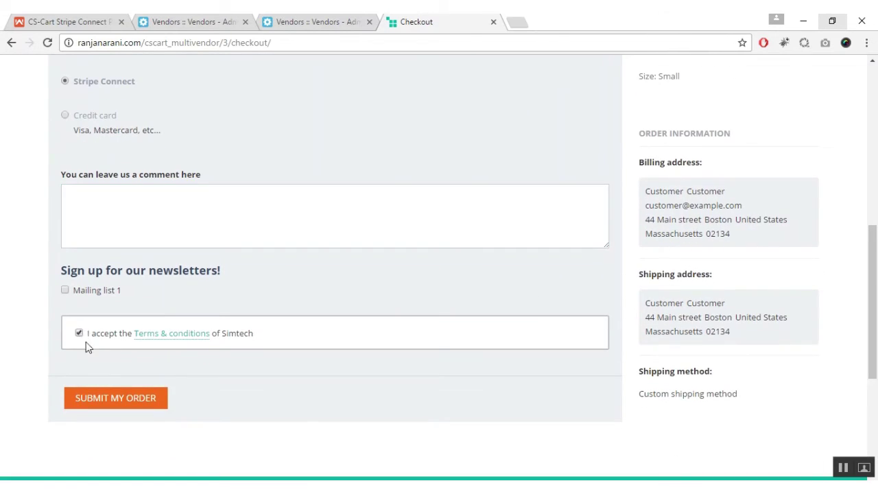
click(117, 398)
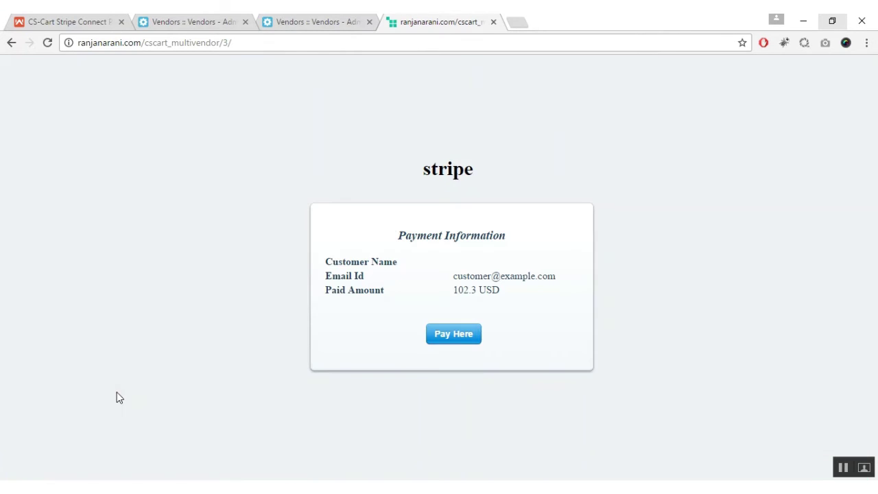
Step: Open the Stripe payment form for the order and fill in the payer's email address
click(454, 335)
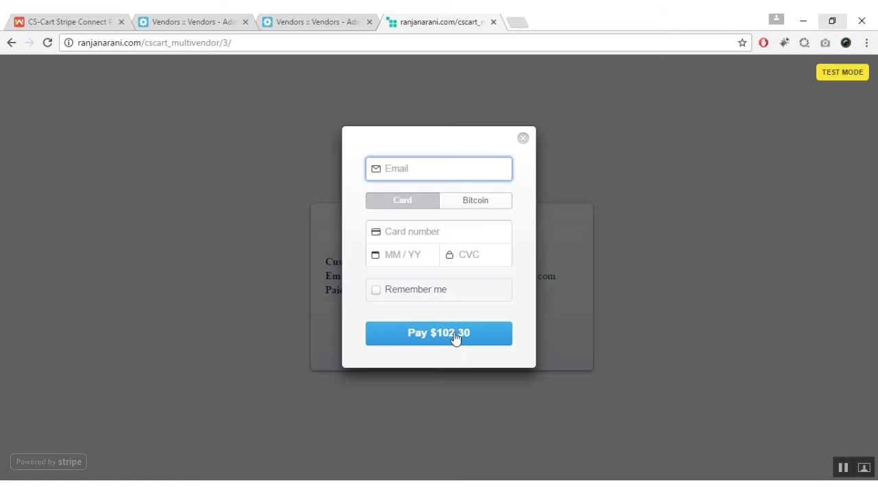
click(410, 168)
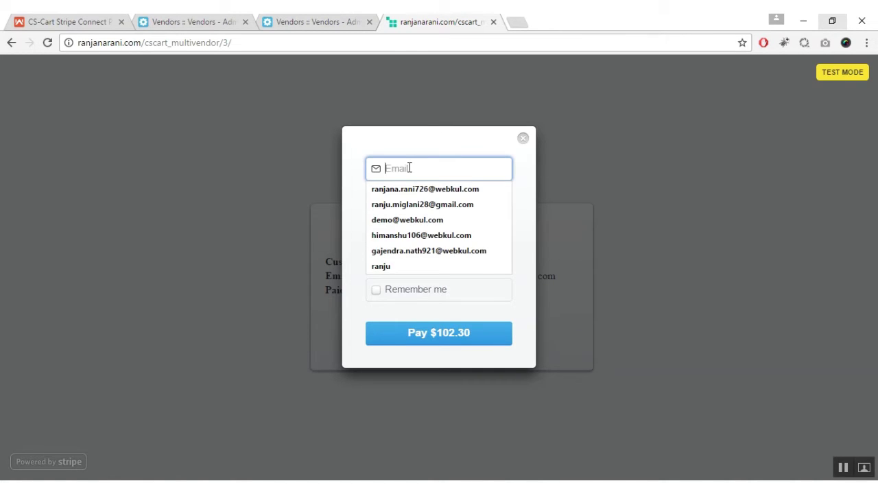
text(demo)
key(Down)
key(Return)
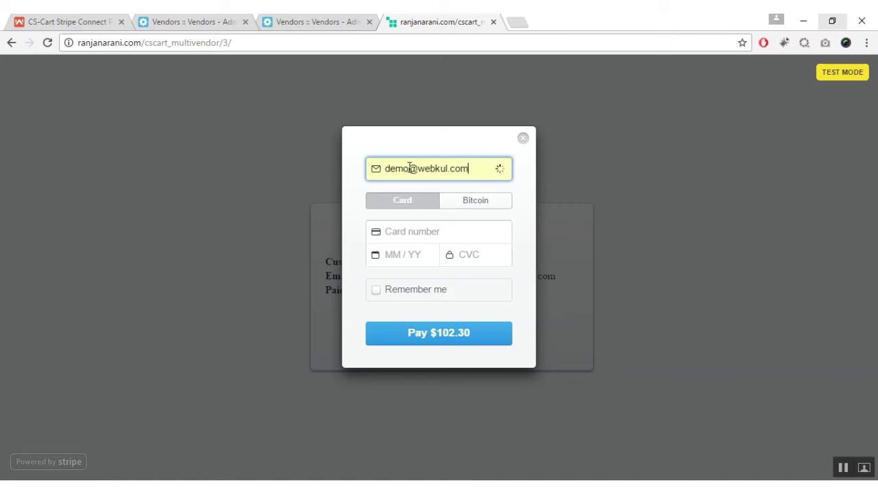
Step: Enter the card number and expiry date in the Stripe payment form and complete the payment
click(407, 236)
text(4242 4242 4242 4242)
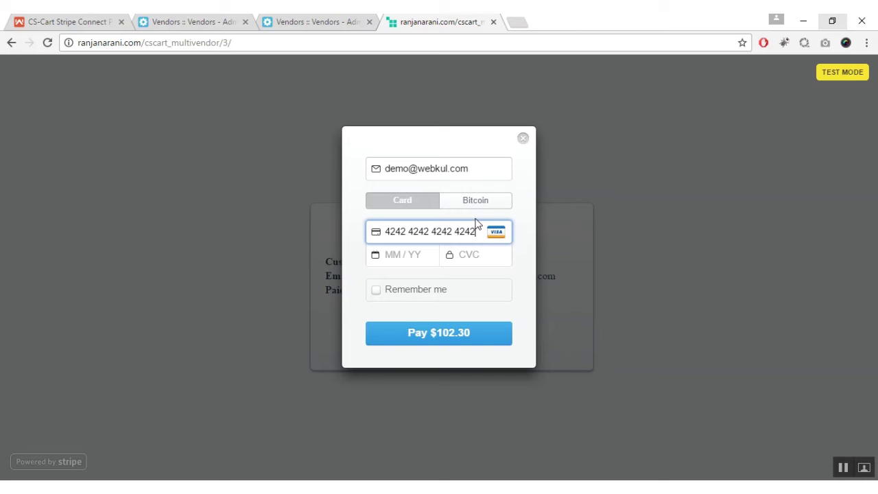
click(416, 251)
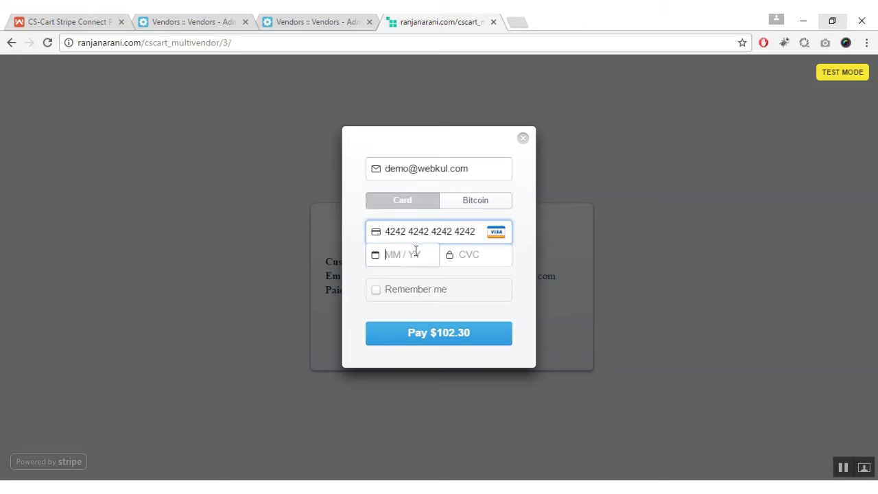
text(12)
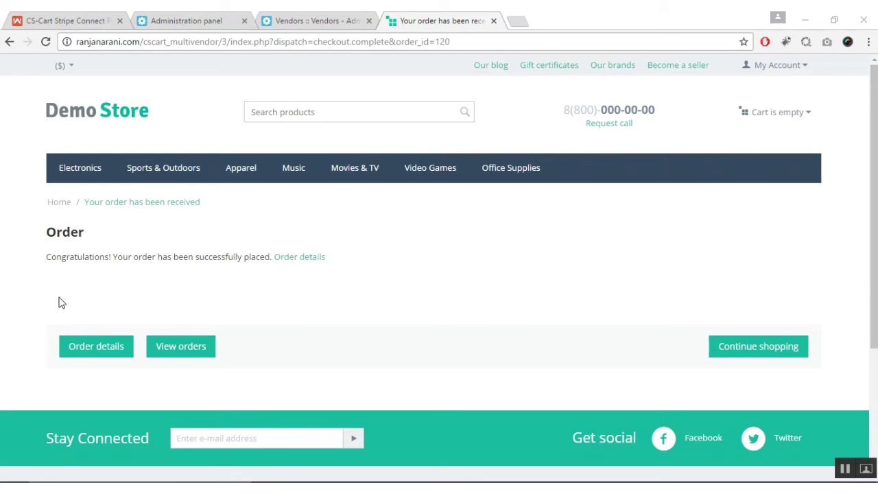
Step: Open the placed order's details and review its status, payment method and summary
click(96, 351)
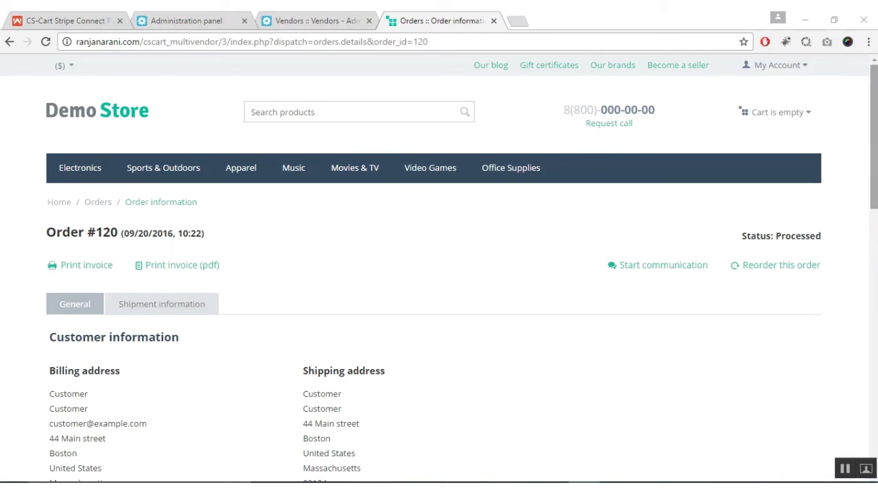
scroll(439, 275, down, 6)
scroll(365, 237, down, 2)
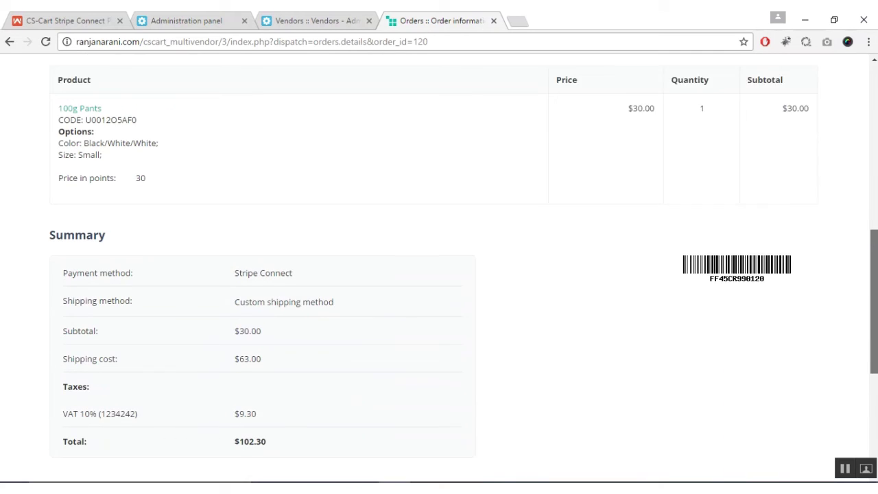
drag(47, 231, 309, 228)
click(310, 229)
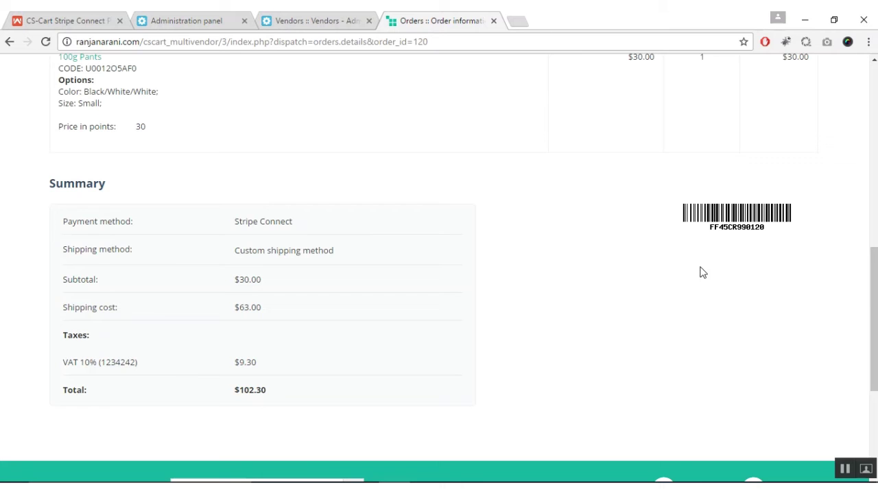
drag(872, 309, 873, 127)
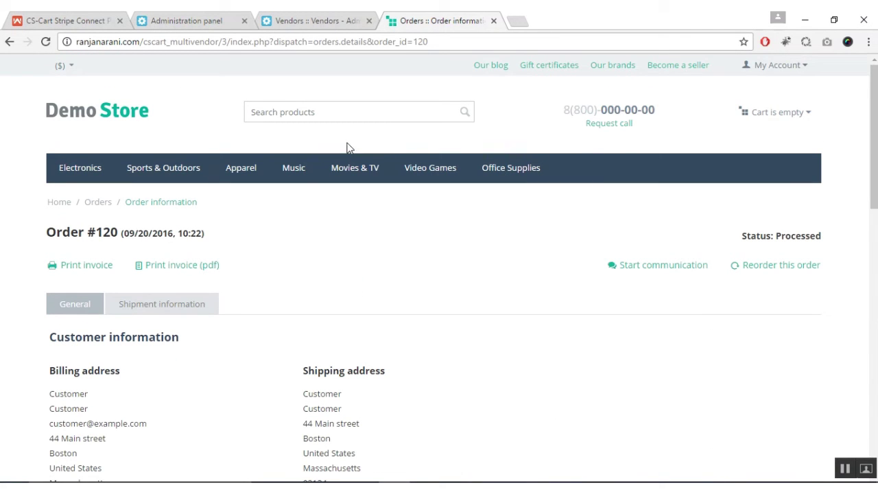
Step: Switch to the CS-Cart administration panel and open the newest order's details from the orders list
click(218, 25)
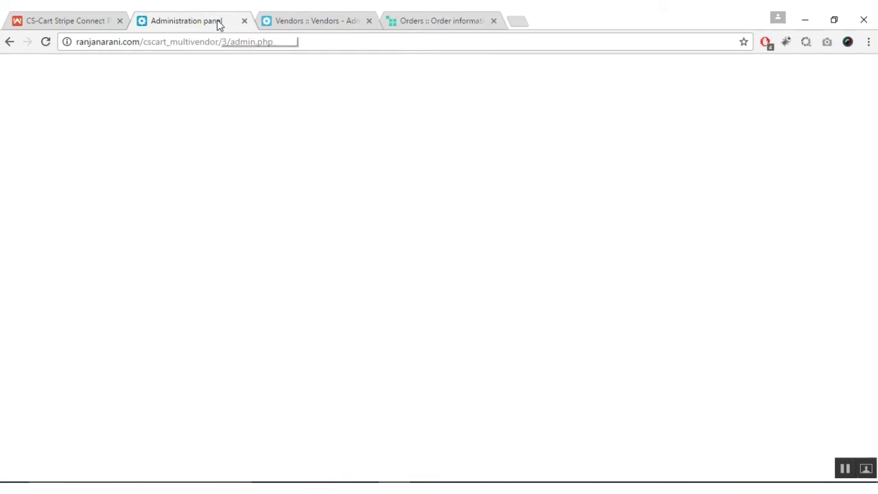
mouse_move(89, 107)
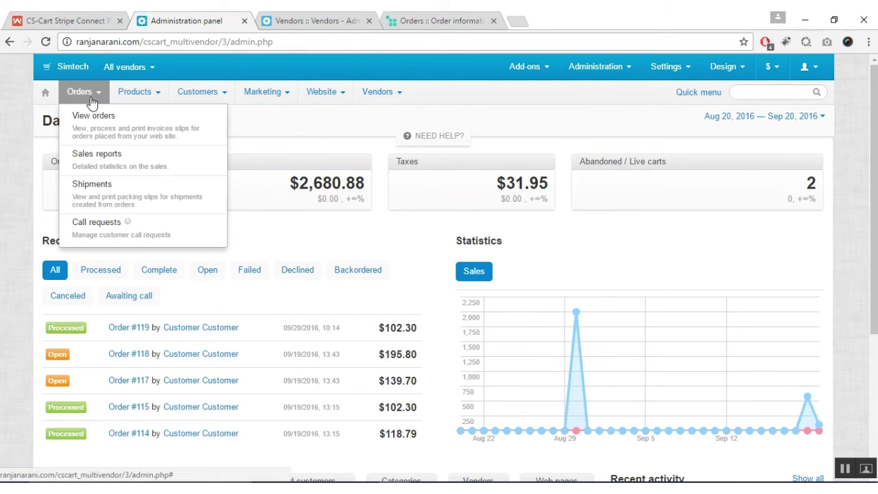
click(99, 135)
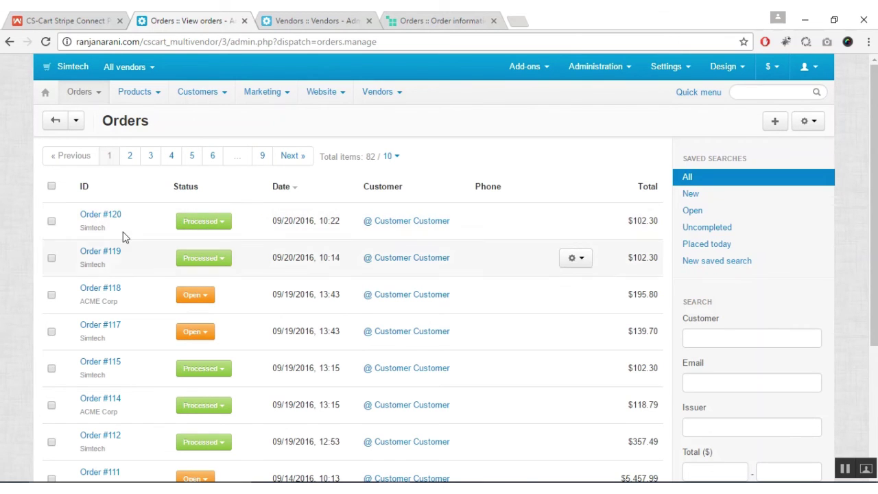
click(98, 217)
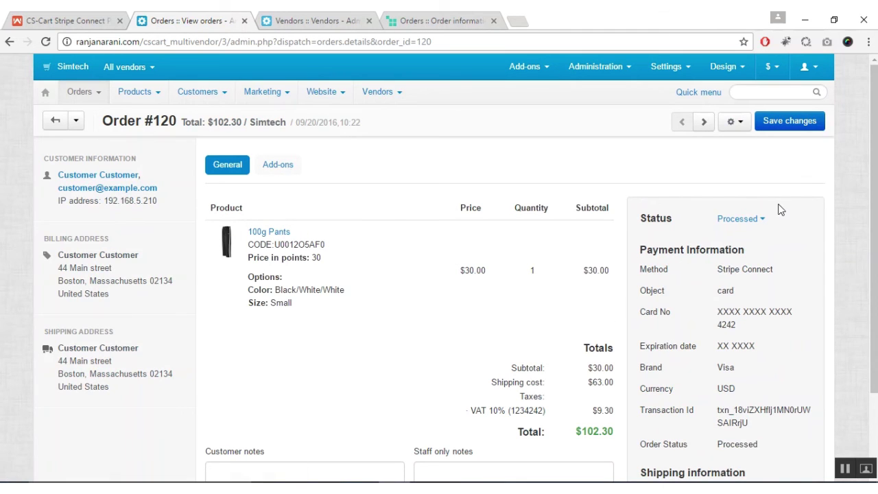
Step: Examine the order's Stripe Connect payment information and its total amount
scroll(779, 206, down, 1)
scroll(726, 206, down, 1)
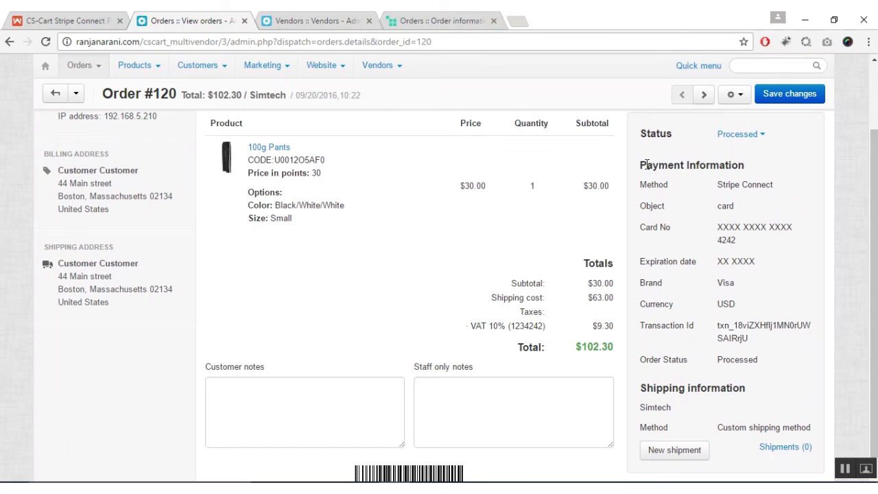
drag(643, 164, 756, 166)
click(760, 172)
drag(866, 224, 866, 236)
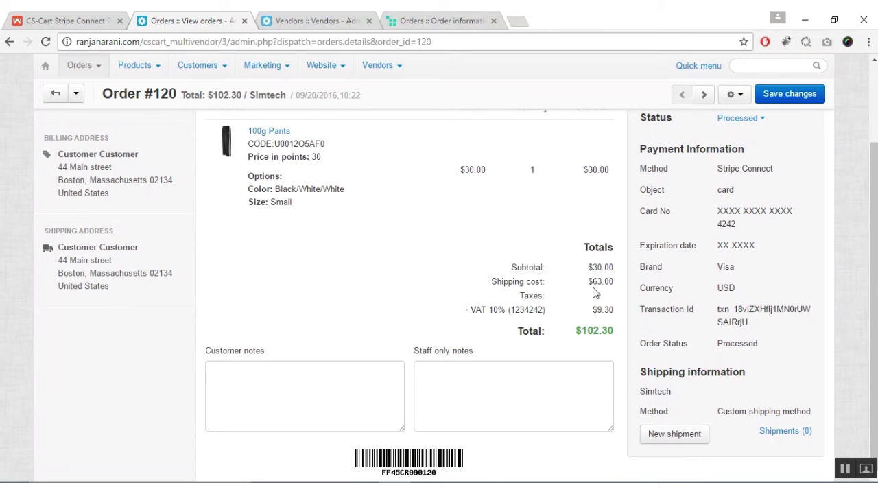
drag(564, 329, 615, 330)
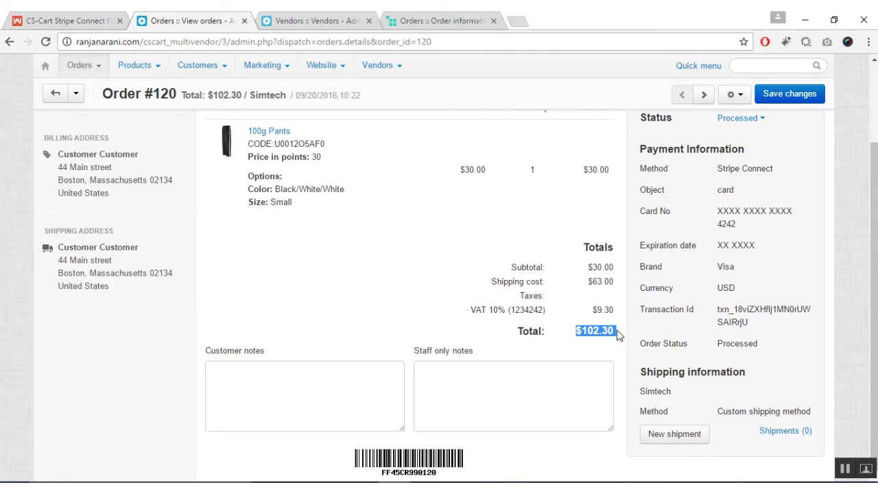
click(606, 337)
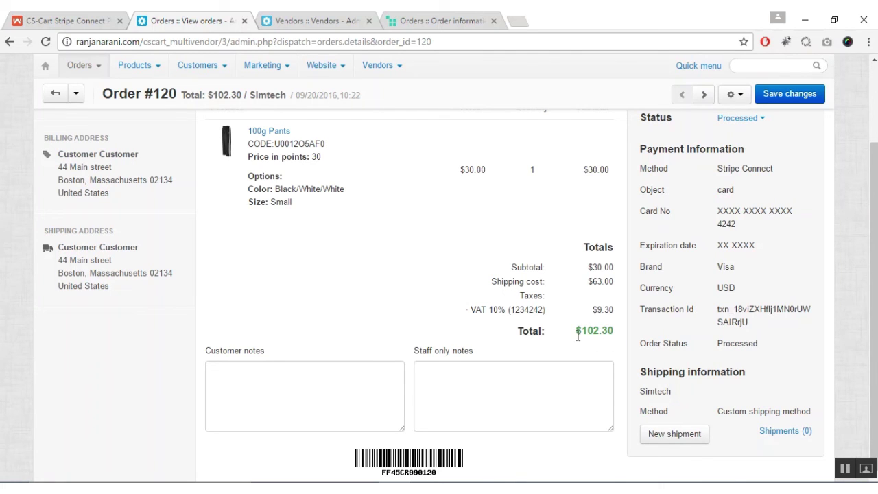
drag(594, 330, 615, 333)
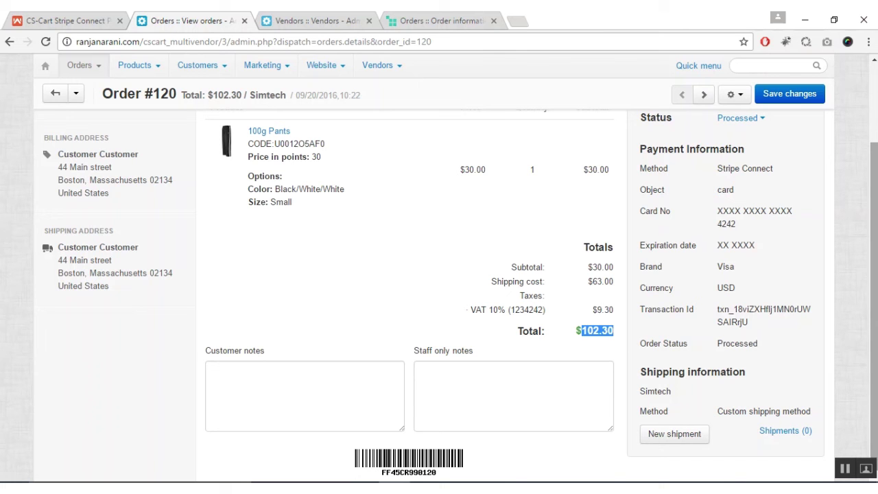
scroll(610, 350, up, 1)
scroll(610, 350, down, 1)
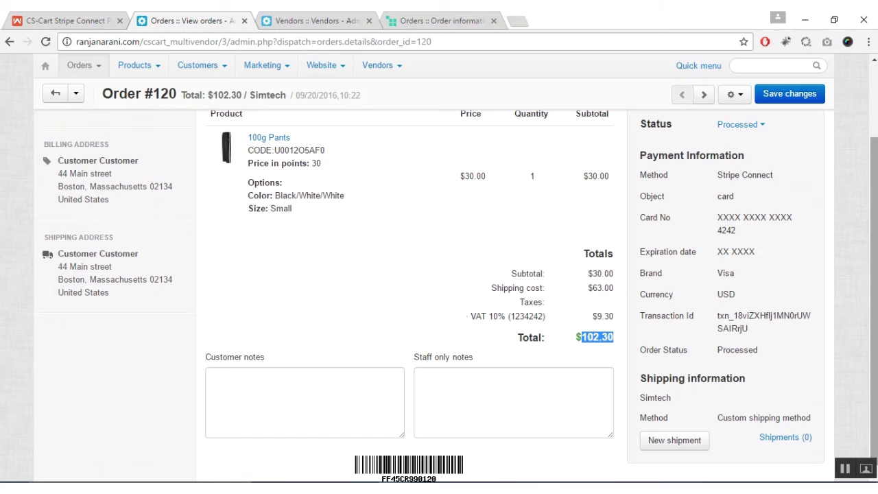